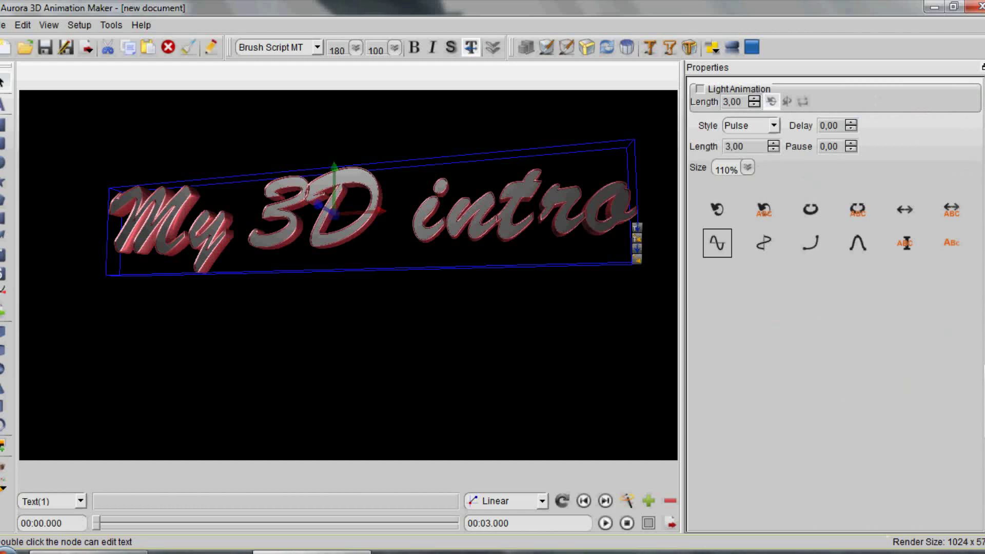
- Set the animation's total time to 20 seconds, and set the title's Pulse pause to 9.00 and delay to 3.00
{"action": "left_click", "coordinate": [485, 523]}
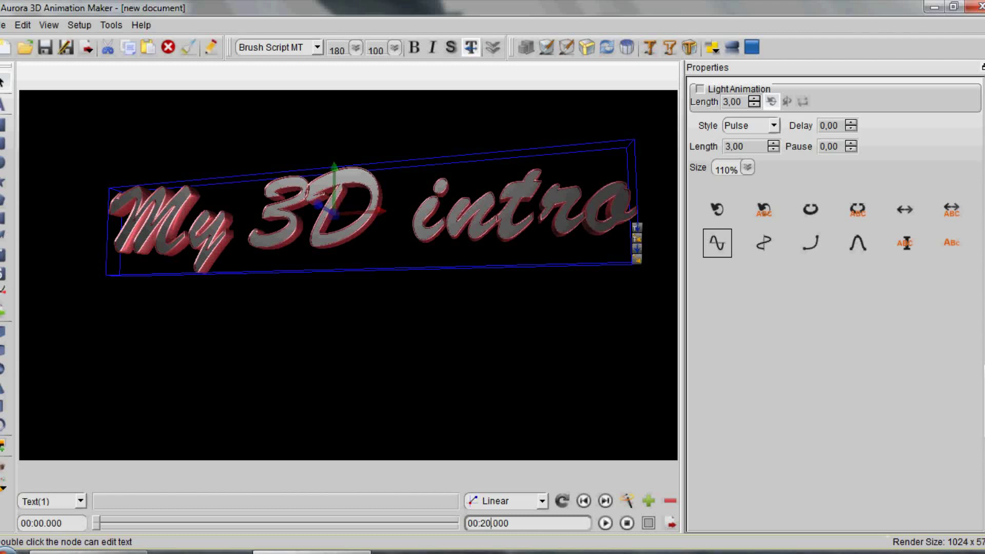
{"action": "scroll", "coordinate": [829, 147], "scroll_direction": "up", "scroll_amount": 8}
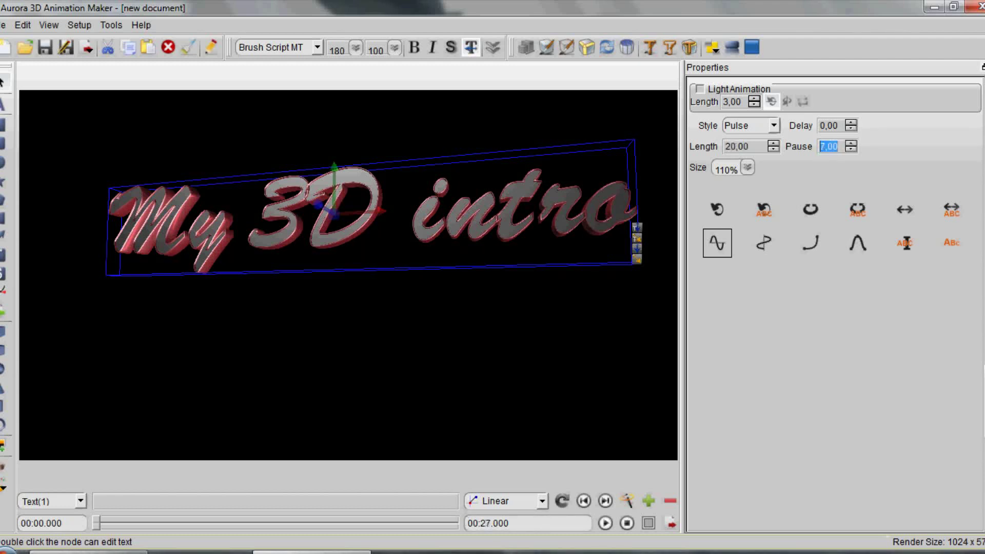
{"action": "left_click", "coordinate": [851, 123]}
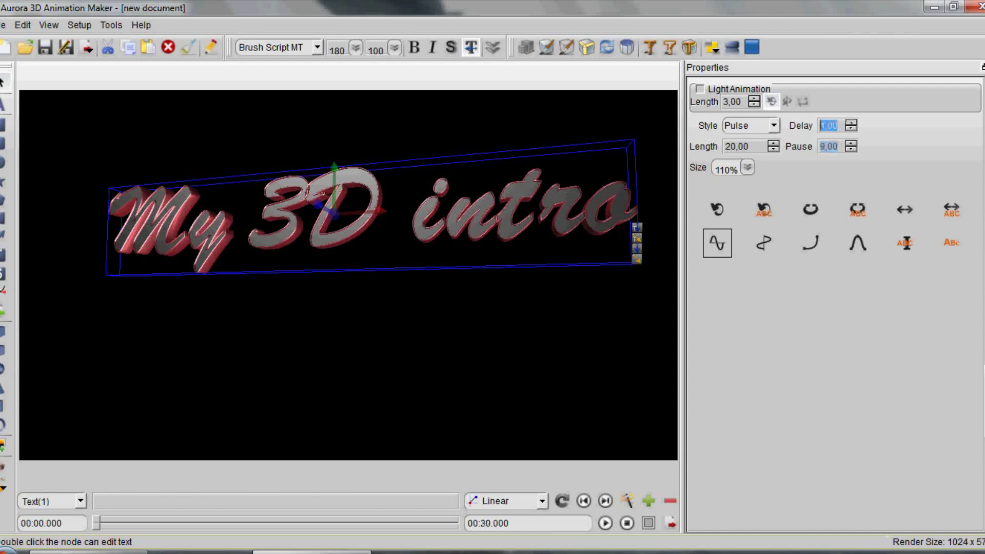
{"action": "left_click", "coordinate": [850, 122]}
{"action": "left_click", "coordinate": [850, 123]}
{"action": "left_click", "coordinate": [850, 123]}
{"action": "left_click", "coordinate": [851, 123]}
{"action": "left_click", "coordinate": [850, 129]}
{"action": "left_click", "coordinate": [851, 128]}
- Set the title's Pulse length to 3.00 and pause to 14.00, and play the animation
{"action": "left_click", "coordinate": [773, 150]}
{"action": "left_click", "coordinate": [773, 149]}
{"action": "left_click", "coordinate": [774, 150]}
{"action": "left_click", "coordinate": [773, 149]}
{"action": "left_click", "coordinate": [773, 150]}
{"action": "left_click", "coordinate": [774, 150]}
{"action": "left_click", "coordinate": [773, 150]}
{"action": "left_click", "coordinate": [774, 149]}
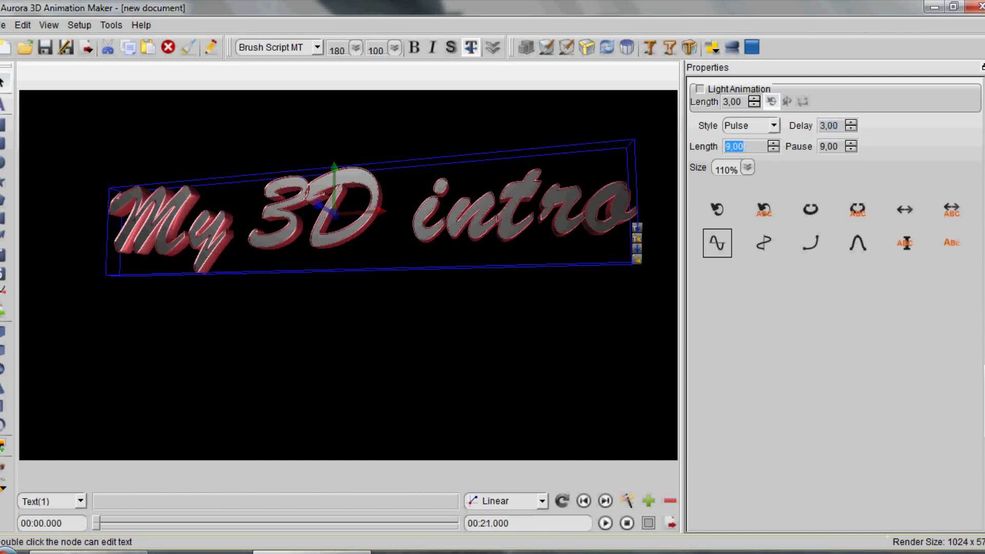
{"action": "left_click", "coordinate": [773, 150]}
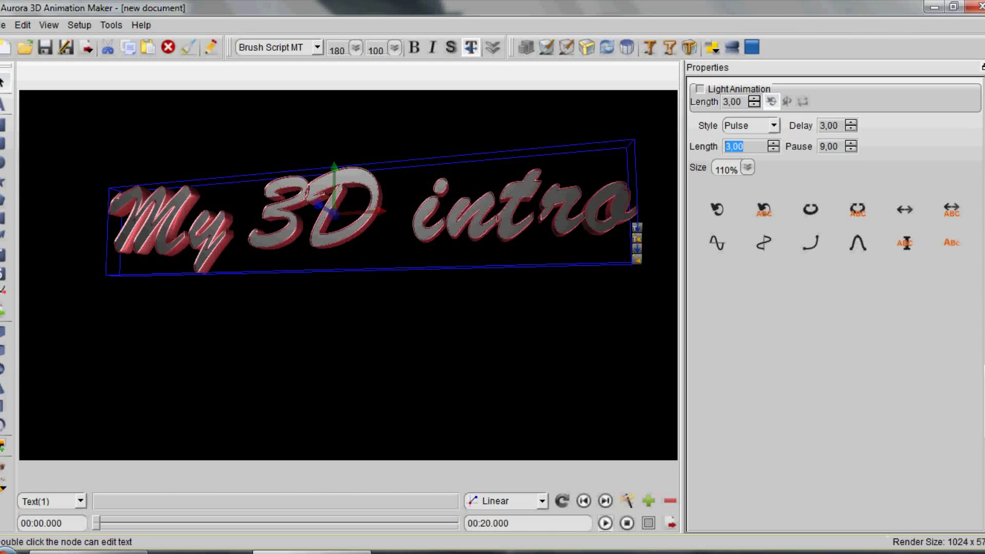
{"action": "left_click", "coordinate": [605, 523]}
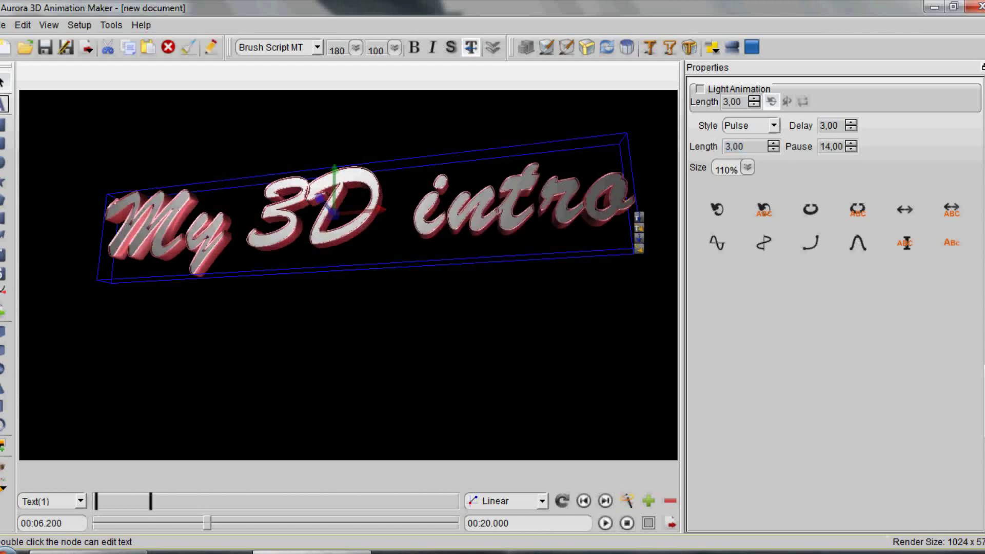
- Add a second text object below the "My 3D intro" title and change its wording to "In Aurora 3D"
{"action": "left_click_drag", "start_coordinate": [122, 315], "coordinate": [594, 426]}
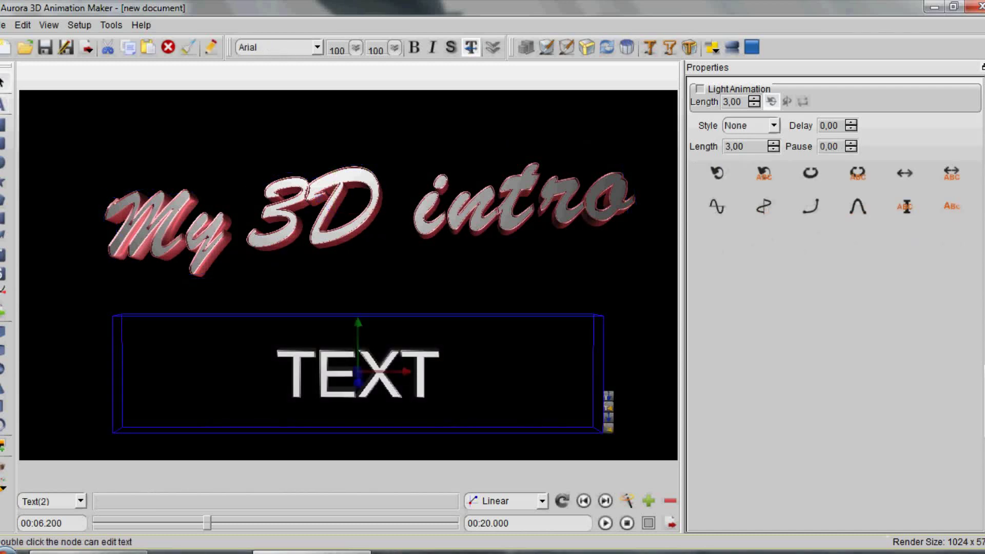
{"action": "double_click", "coordinate": [369, 373]}
{"action": "key", "text": "Delete"}
{"action": "key", "text": "Delete"}
{"action": "key", "text": "Delete"}
{"action": "key", "text": "Delete"}
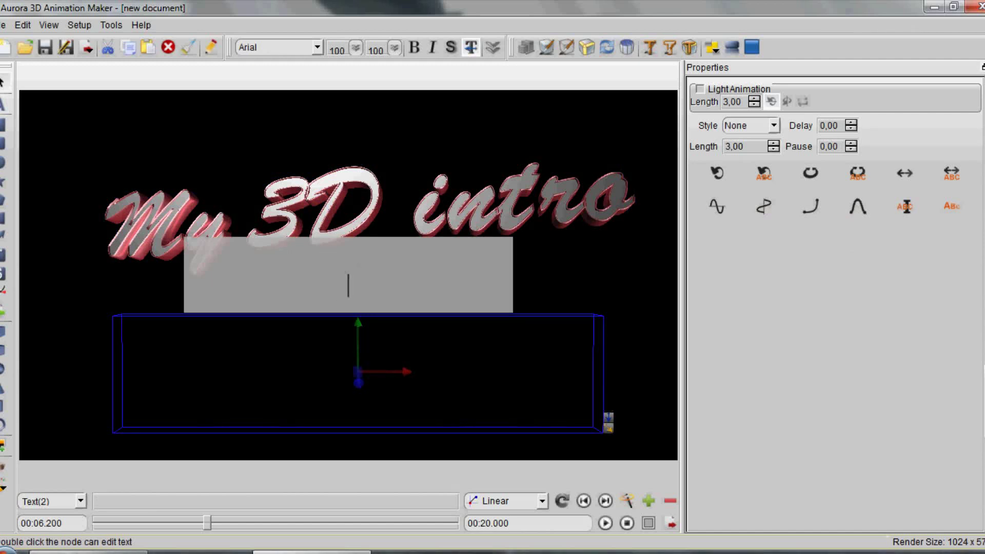
{"action": "type", "text": "In Au"}
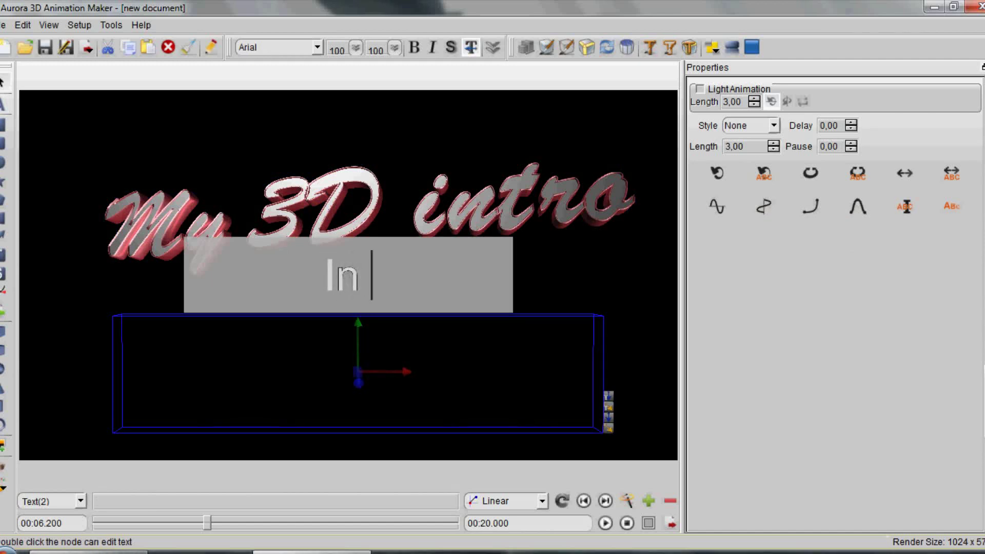
{"action": "type", "text": "rora 3D"}
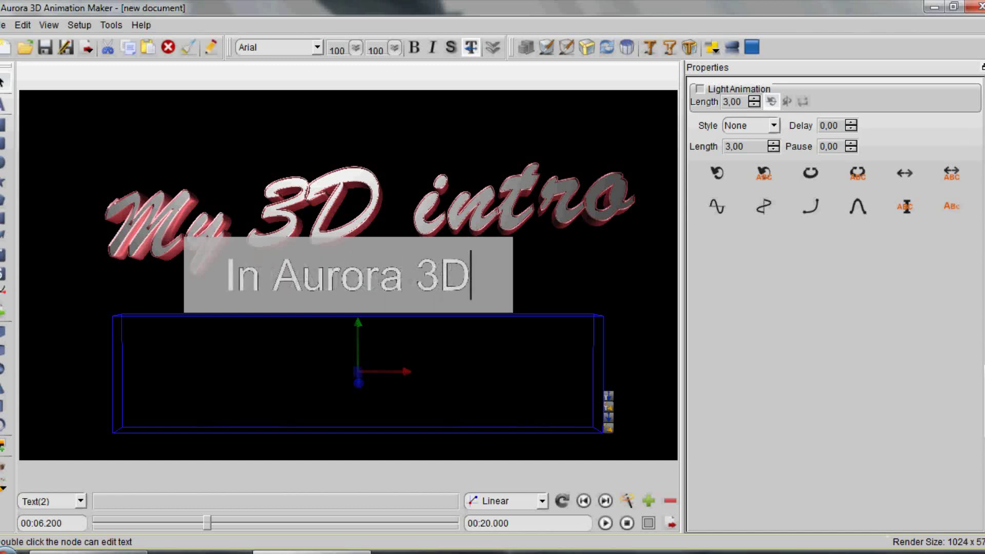
{"action": "key", "text": "Escape"}
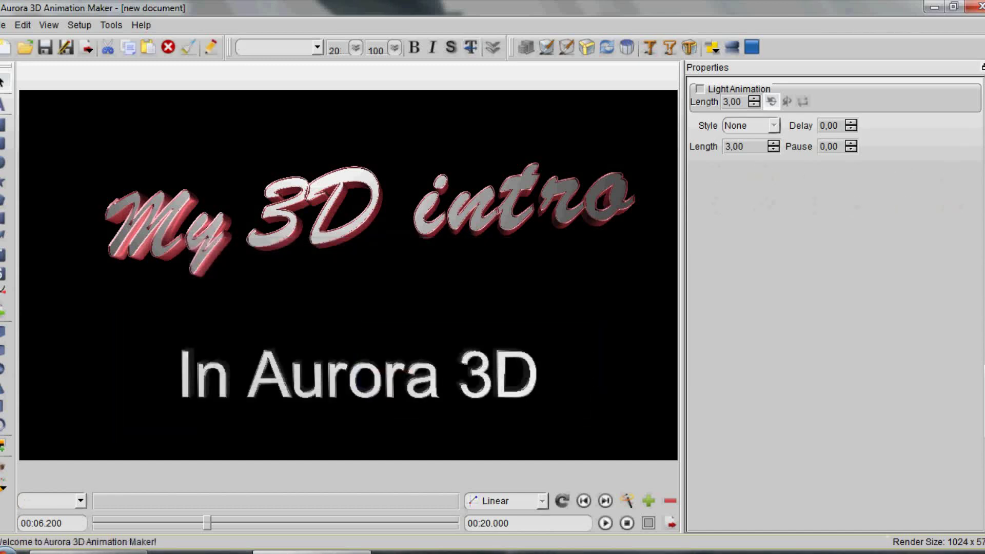
- Apply the gold rounded-letter preset with its 20th Century Font to the "In Aurora 3D" text
{"action": "double_click", "coordinate": [358, 375]}
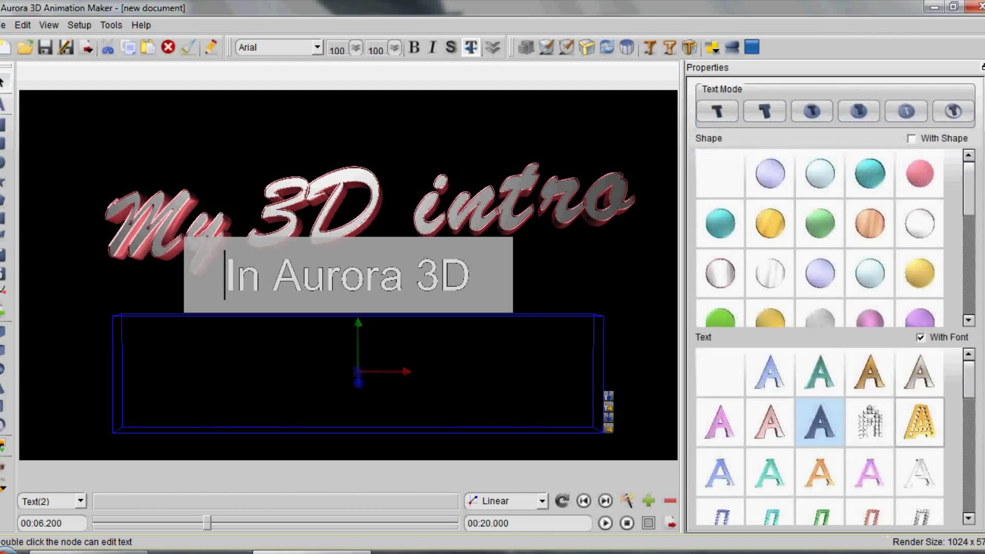
{"action": "scroll", "coordinate": [819, 436], "scroll_direction": "down", "scroll_amount": 5}
{"action": "left_click", "coordinate": [820, 400]}
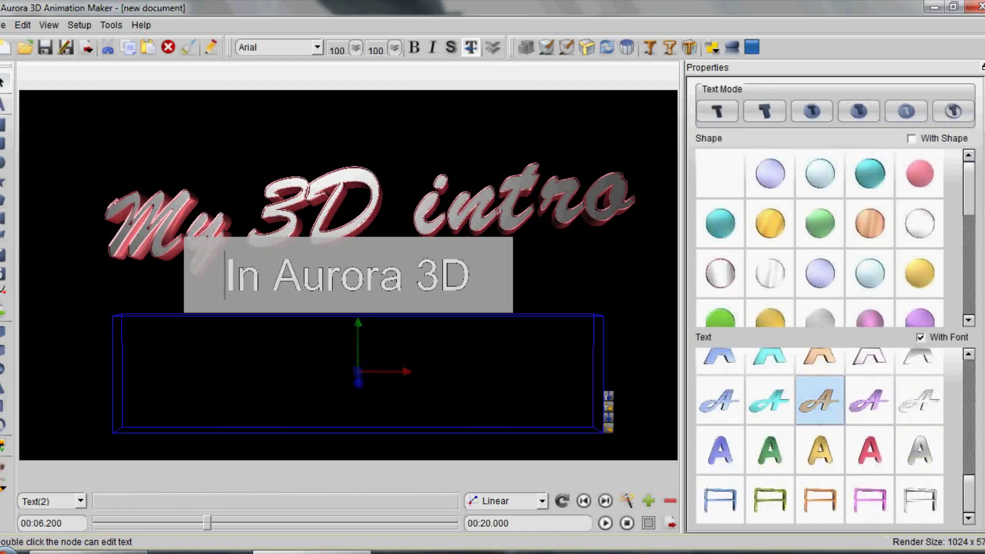
{"action": "left_click", "coordinate": [820, 450]}
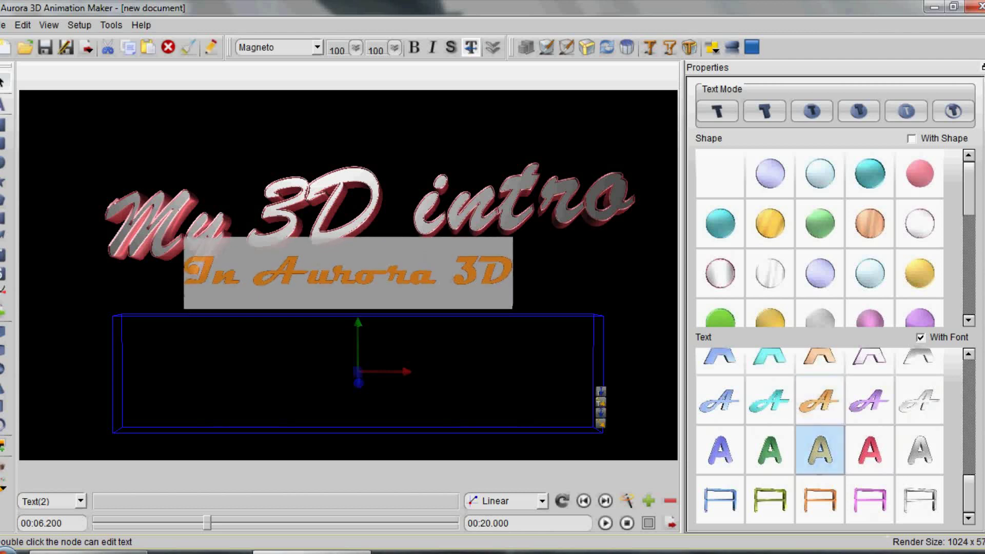
{"action": "left_click", "coordinate": [636, 349]}
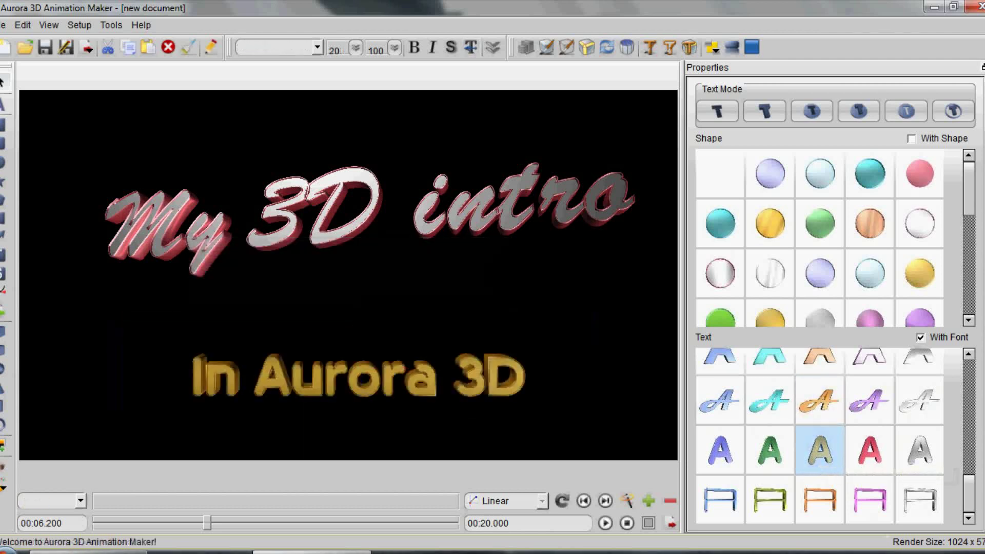
{"action": "left_click", "coordinate": [359, 374]}
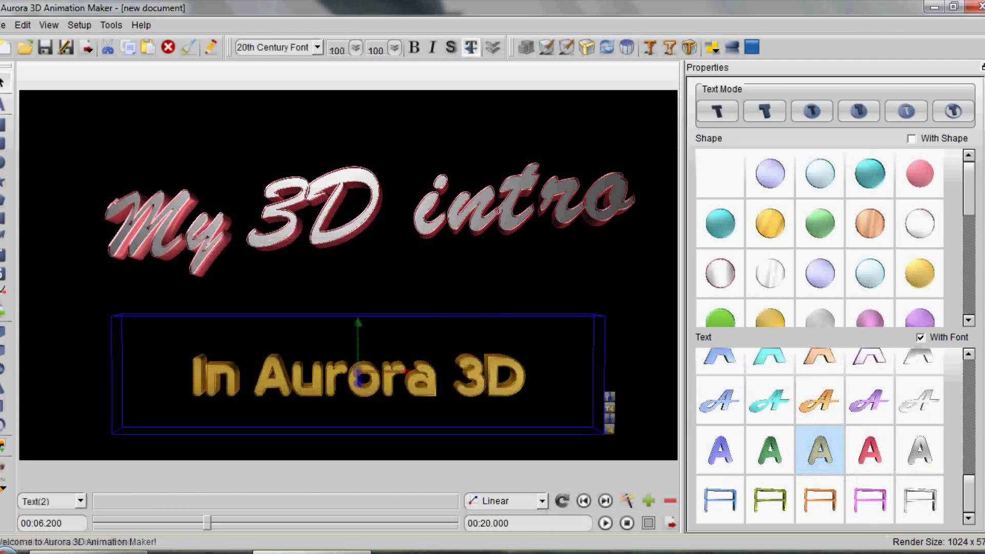
- Apply the Sunken shape distortion preset with Direction1 and intensity 15 to the "In Aurora 3D" text
{"action": "double_click", "coordinate": [359, 374]}
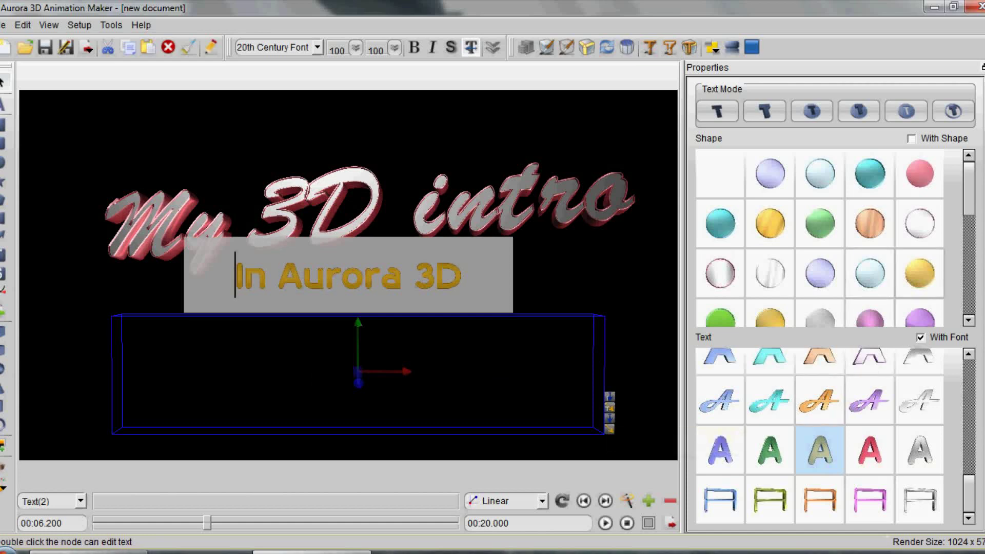
{"action": "left_click", "coordinate": [982, 190]}
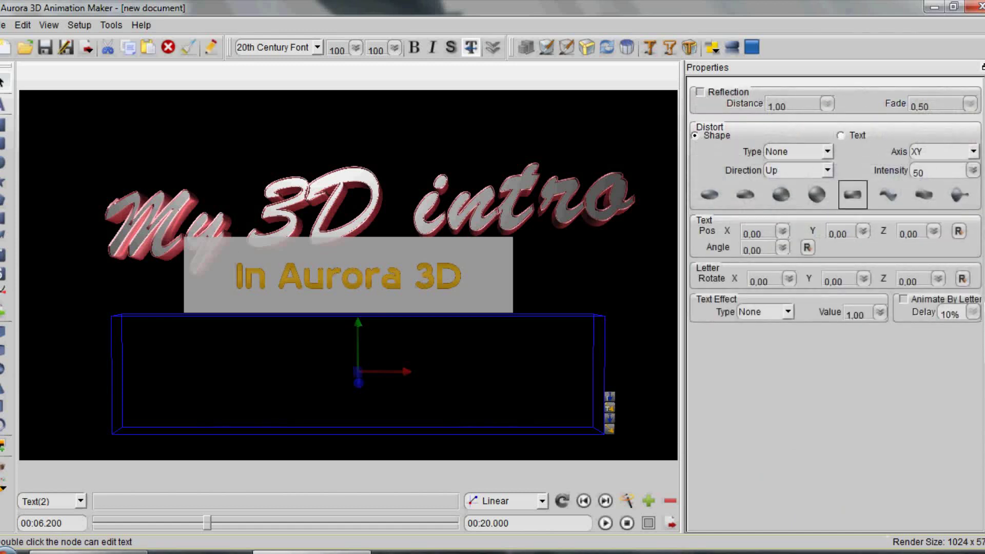
{"action": "left_click", "coordinate": [852, 195]}
{"action": "left_click", "coordinate": [584, 287]}
{"action": "left_click", "coordinate": [359, 376]}
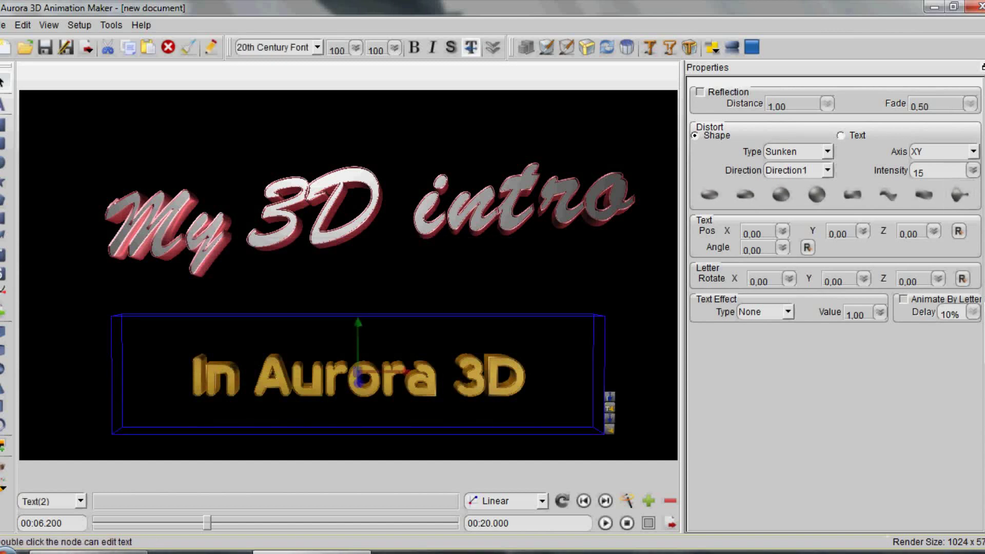
- Turn off reflection for the lower text's side surface and set its color to white, then bring up the text face's color settings
{"action": "left_click", "coordinate": [983, 133]}
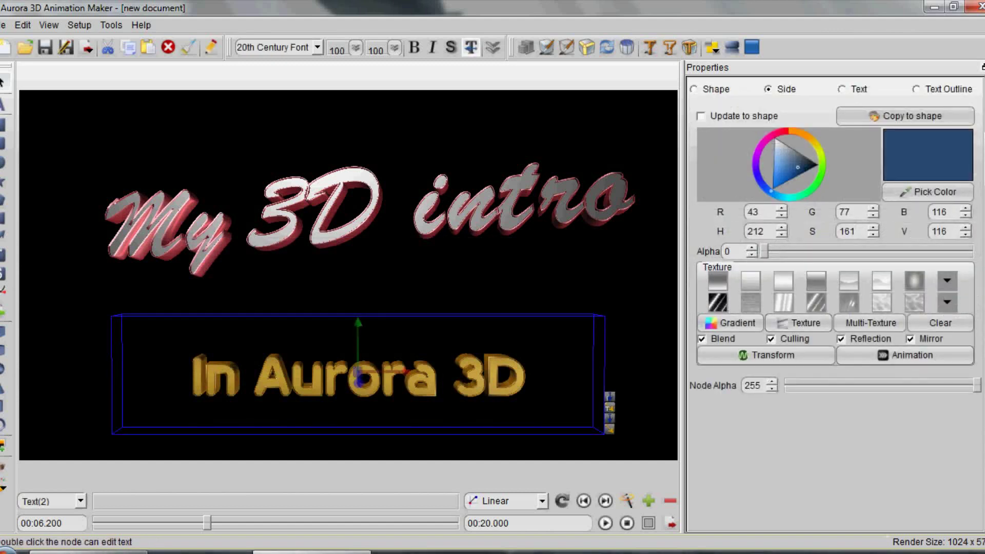
{"action": "left_click", "coordinate": [841, 338]}
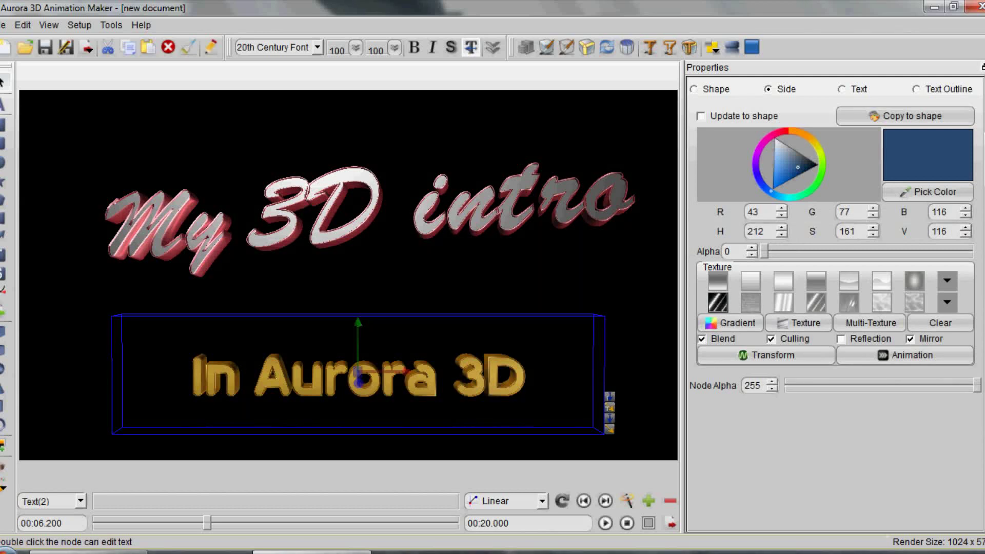
{"action": "left_click_drag", "start_coordinate": [797, 167], "coordinate": [774, 138]}
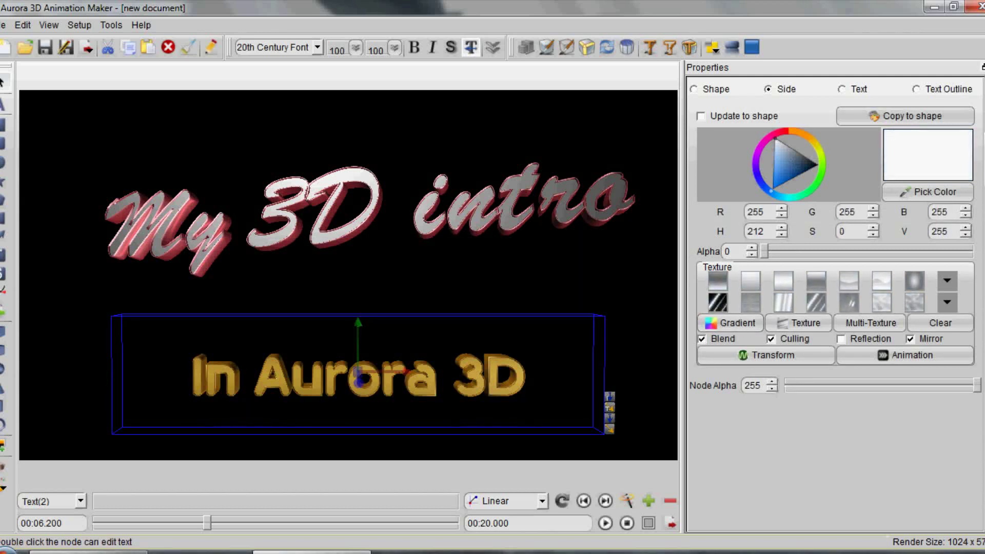
{"action": "left_click", "coordinate": [842, 89]}
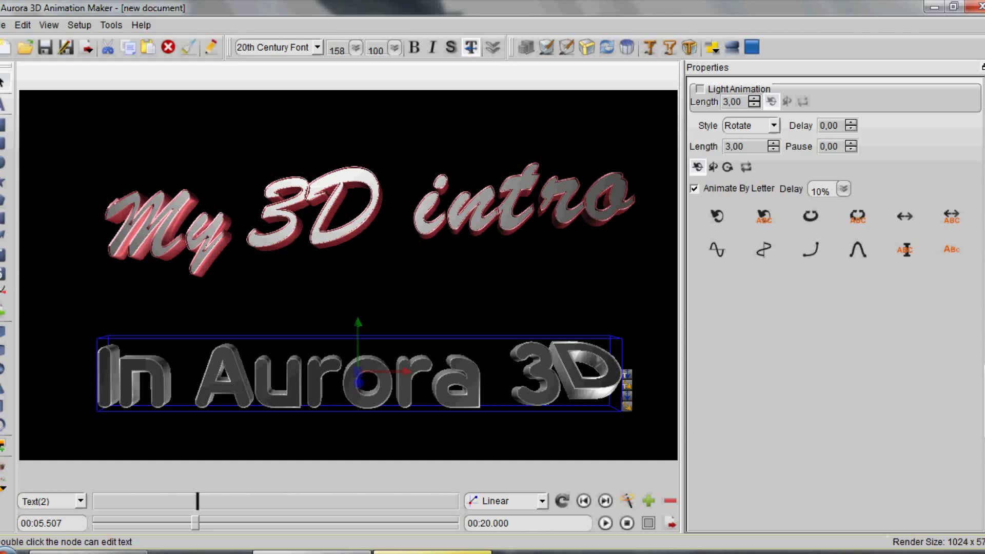
- Set the delay of the lower text's Rotate animation to 5.50
{"action": "left_click", "coordinate": [851, 123]}
{"action": "left_click", "coordinate": [850, 123]}
{"action": "left_click", "coordinate": [851, 123]}
{"action": "left_click", "coordinate": [851, 123]}
{"action": "left_click", "coordinate": [851, 123]}
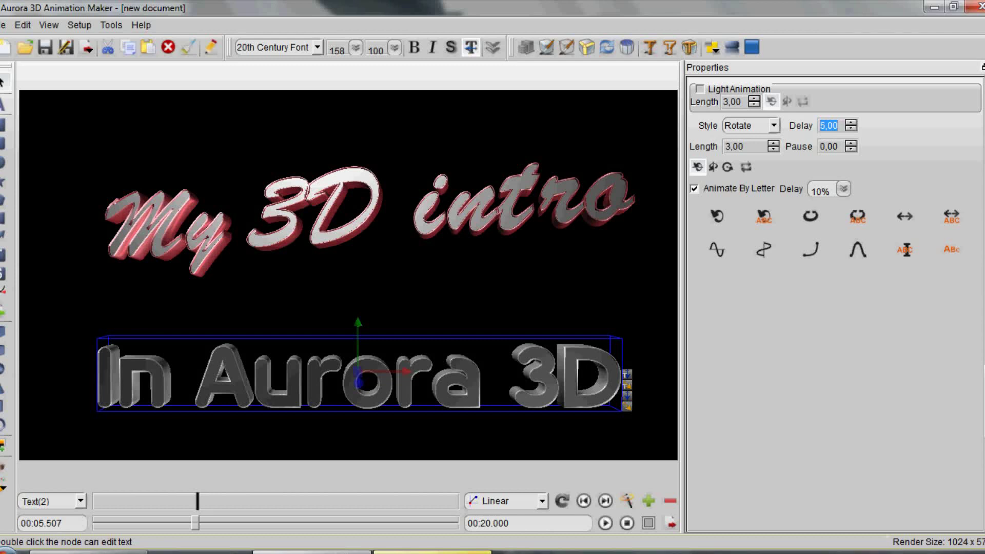
{"action": "left_click", "coordinate": [821, 125]}
{"action": "key", "text": "Delete"}
{"action": "key", "text": "Delete"}
{"action": "type", "text": "5"}
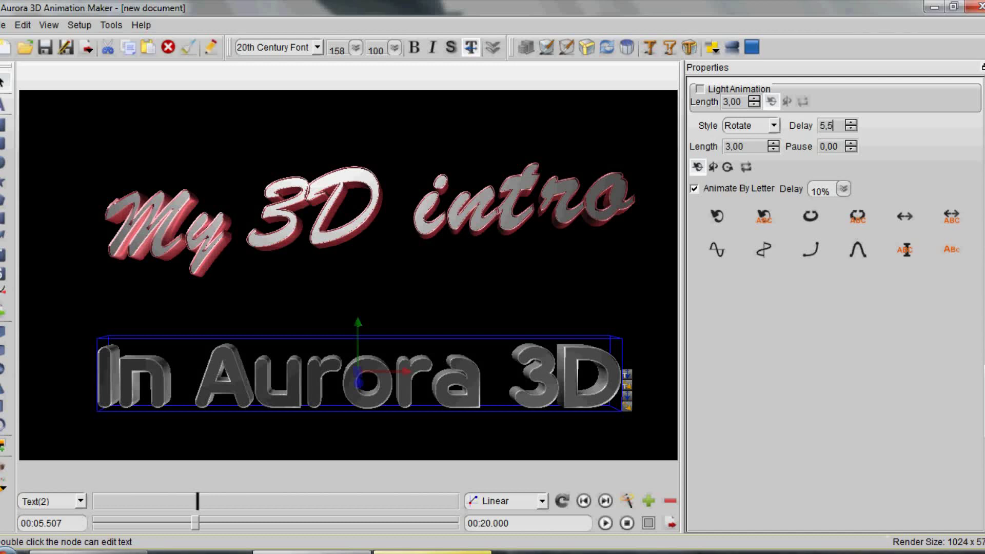
{"action": "type", "text": "0"}
{"action": "key", "text": "Return"}
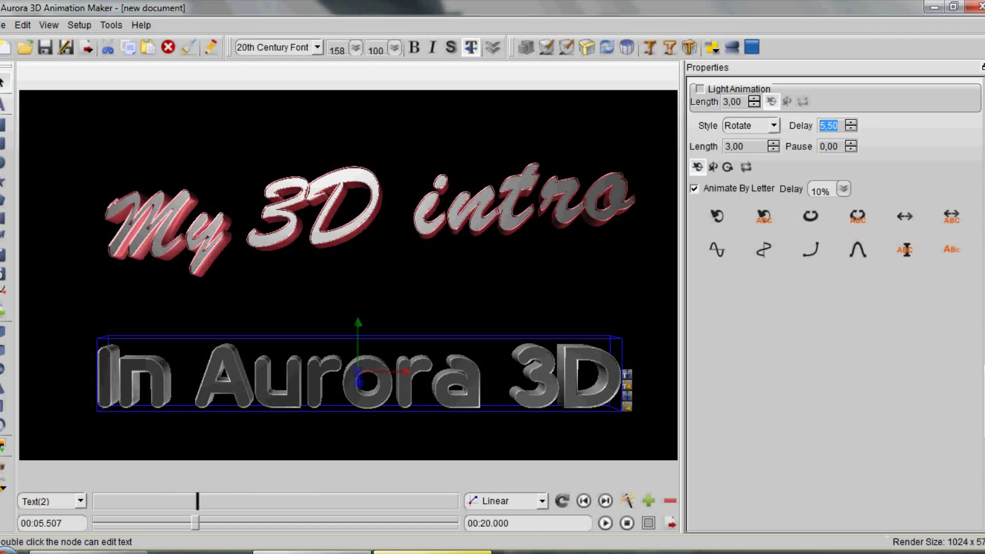
- Set the pause of the lower text's Rotate animation to 11.00
{"action": "key", "text": "Tab"}
{"action": "key", "text": "Up"}
{"action": "key", "text": "Up"}
{"action": "key", "text": "Up"}
{"action": "key", "text": "Up"}
{"action": "key", "text": "Up"}
{"action": "key", "text": "Up"}
{"action": "key", "text": "Up"}
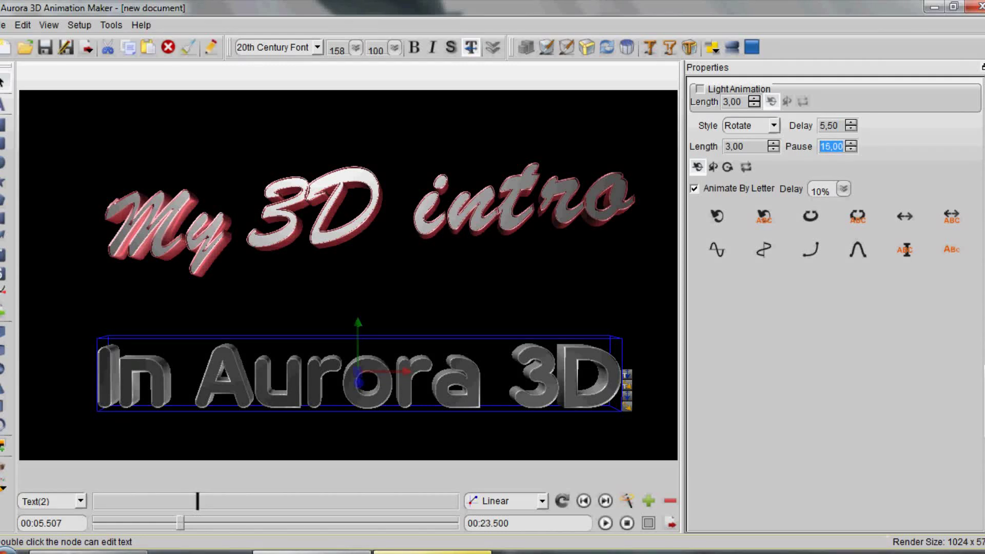
{"action": "key", "text": "Down"}
{"action": "key", "text": "Down"}
{"action": "key", "text": "Down"}
{"action": "key", "text": "Down"}
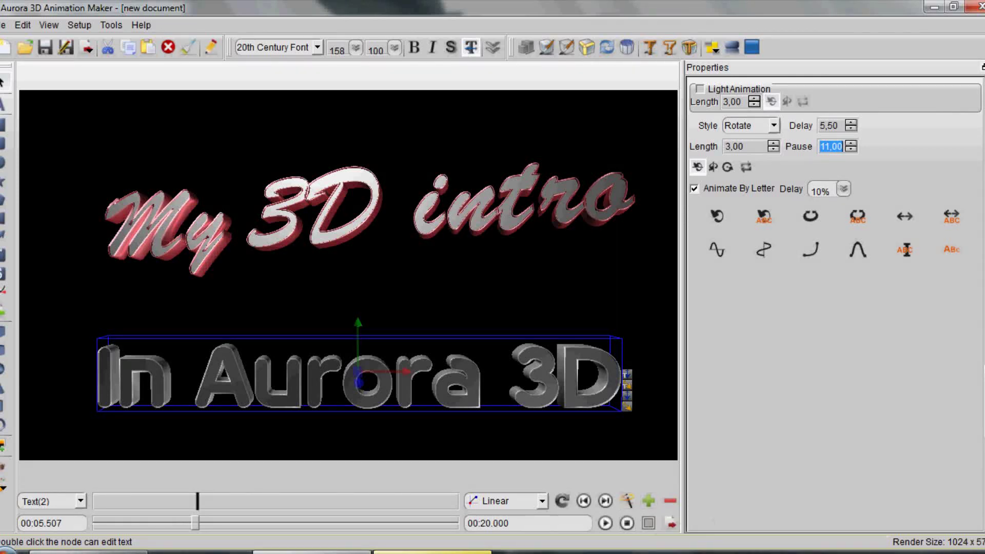
- At 4.500 seconds, tilt the lower text and push it back until it vanishes, record this as a keyframe, and play the animation
{"action": "left_click_drag", "start_coordinate": [195, 523], "coordinate": [177, 523]}
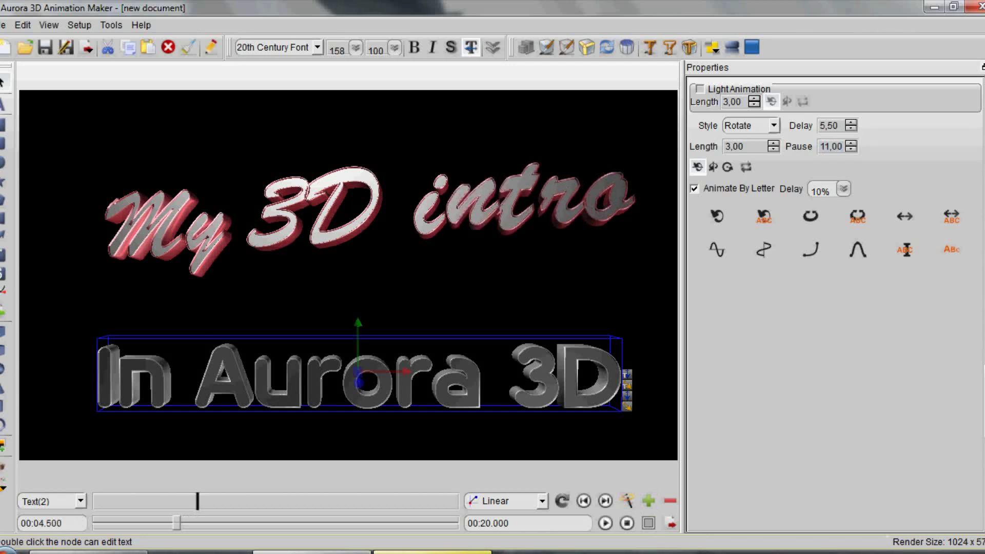
{"action": "left_click_drag", "start_coordinate": [303, 392], "coordinate": [359, 373]}
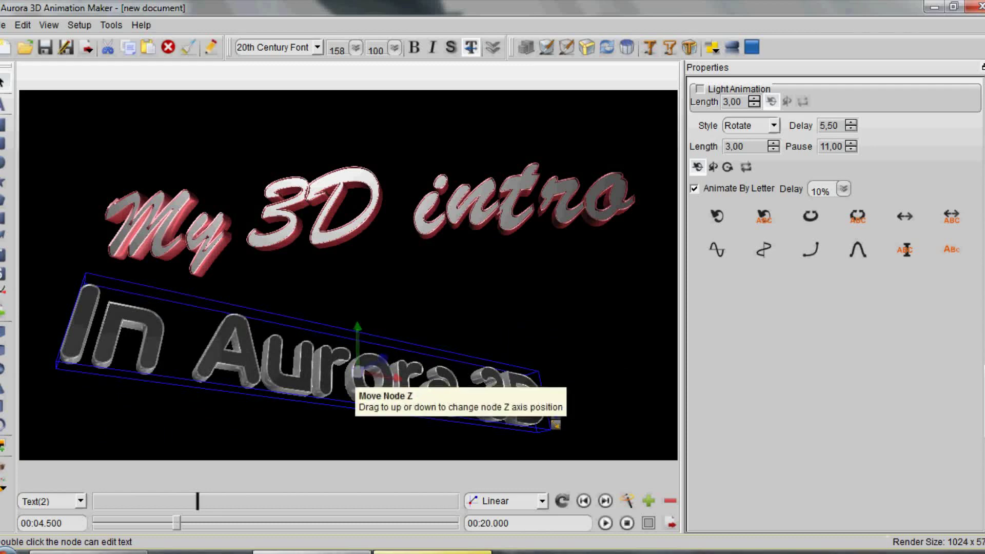
{"action": "left_click_drag", "start_coordinate": [357, 382], "coordinate": [357, 323]}
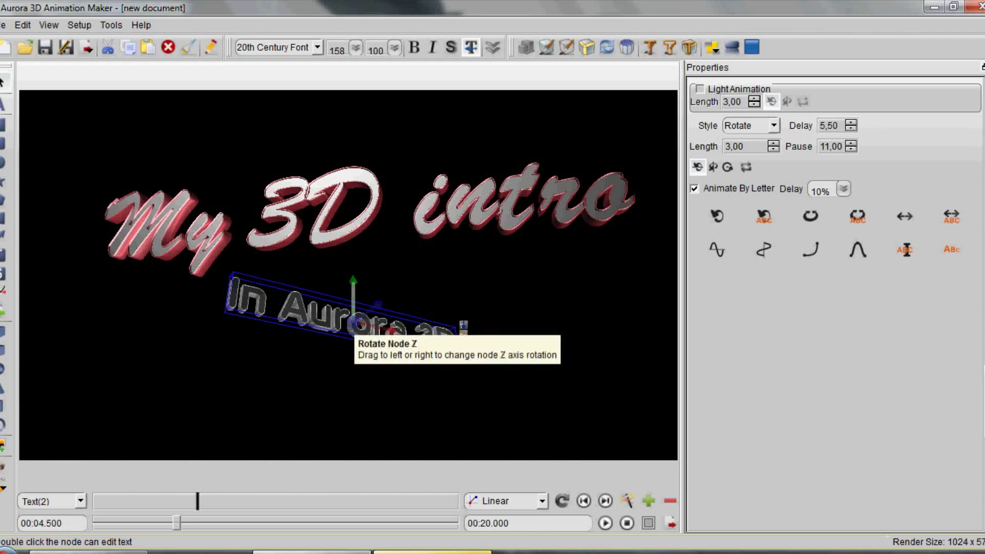
{"action": "left_click_drag", "start_coordinate": [361, 326], "coordinate": [354, 246]}
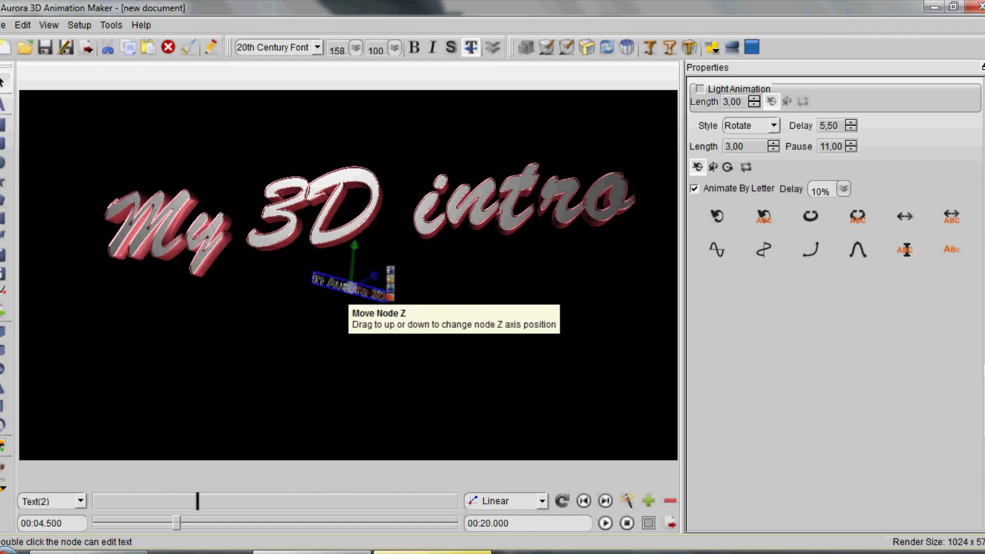
{"action": "left_click_drag", "start_coordinate": [354, 300], "coordinate": [349, 271]}
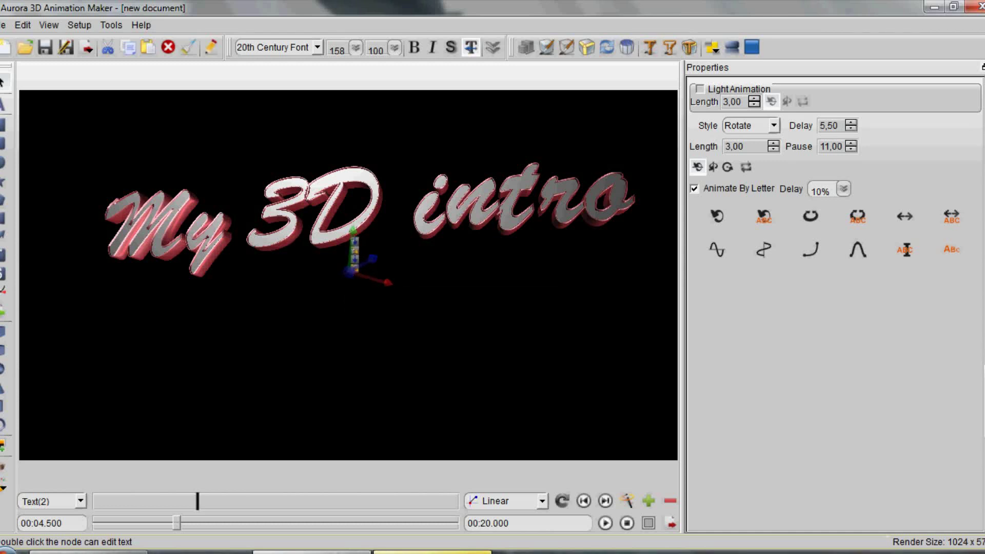
{"action": "left_click", "coordinate": [649, 501]}
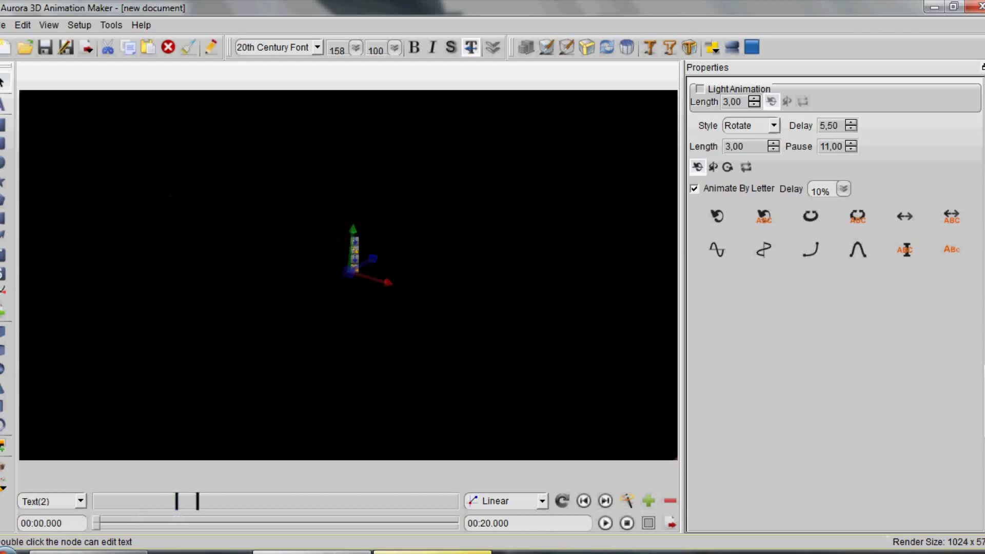
{"action": "left_click", "coordinate": [605, 523]}
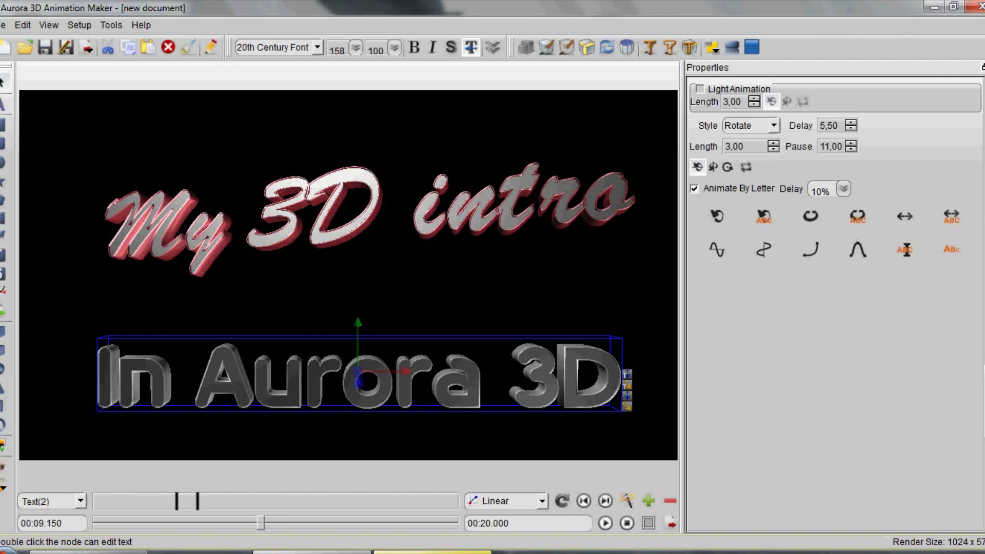
- At 9.150 seconds, move the lower text out of the frame past its left edge and record this as a keyframe
{"action": "left_click_drag", "start_coordinate": [579, 378], "coordinate": [369, 378]}
{"action": "left_click_drag", "start_coordinate": [156, 375], "coordinate": [226, 395]}
{"action": "left_click_drag", "start_coordinate": [589, 420], "coordinate": [3, 398]}
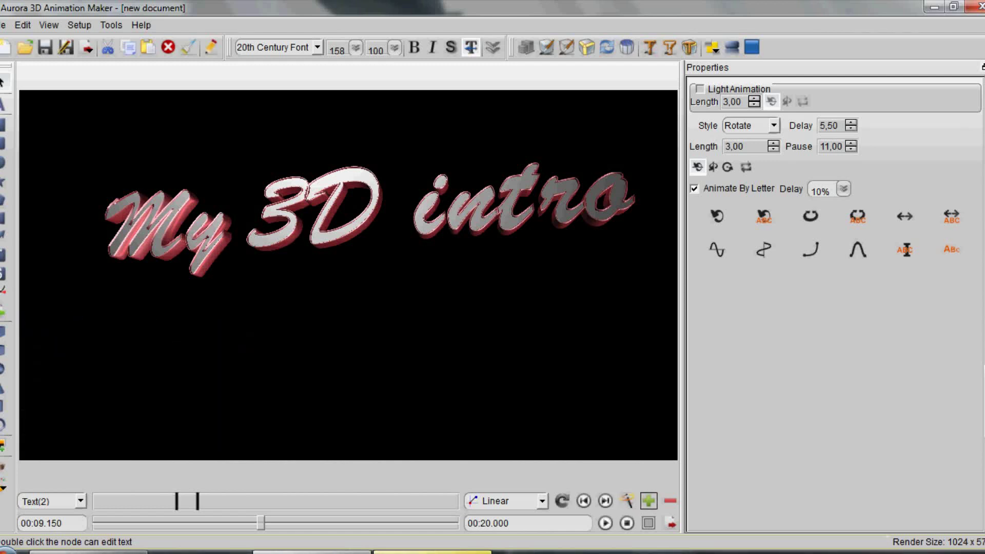
{"action": "left_click", "coordinate": [648, 501]}
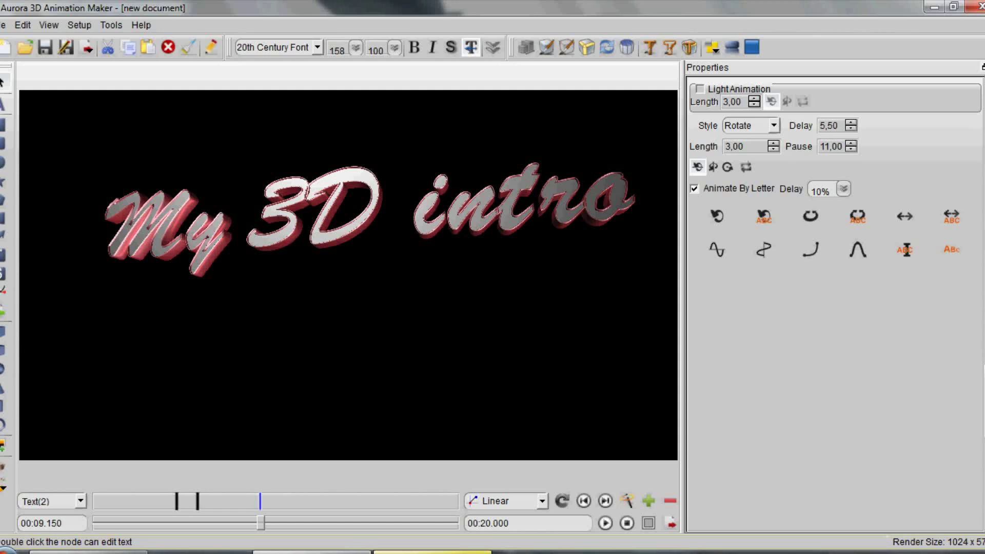
- Record a keyframe at 9.150 seconds with the upper title moved out past the frame's right edge, and shift its preceding keyframe to 7.204 seconds
{"action": "left_click", "coordinate": [320, 216]}
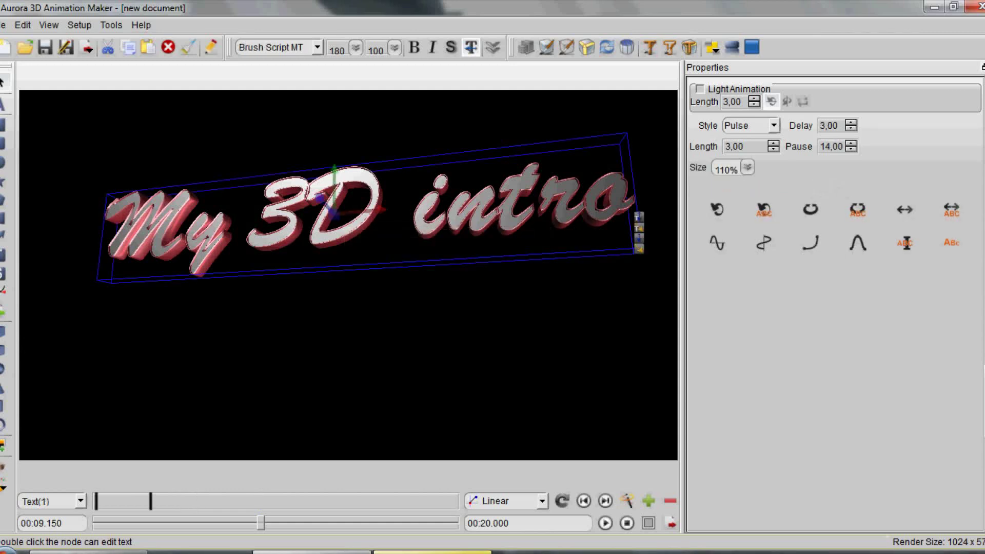
{"action": "left_click_drag", "start_coordinate": [342, 212], "coordinate": [984, 189]}
{"action": "left_click", "coordinate": [649, 500]}
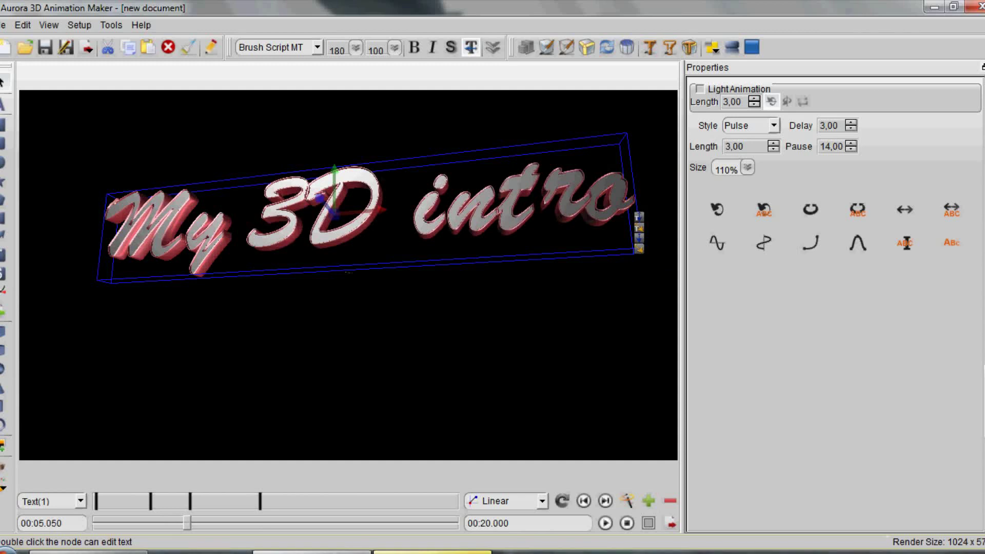
{"action": "left_click_drag", "start_coordinate": [190, 501], "coordinate": [225, 522]}
- Copy the lower text's keyframe at 5.650 seconds to 7.412 seconds so the text holds its centred position
{"action": "left_click", "coordinate": [241, 364]}
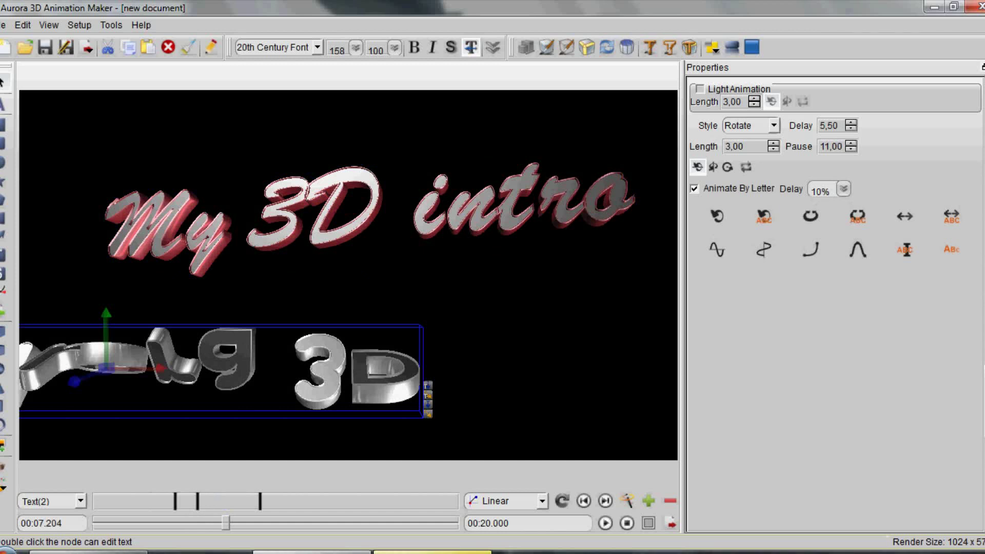
{"action": "left_click", "coordinate": [198, 501]}
{"action": "right_click", "coordinate": [197, 501]}
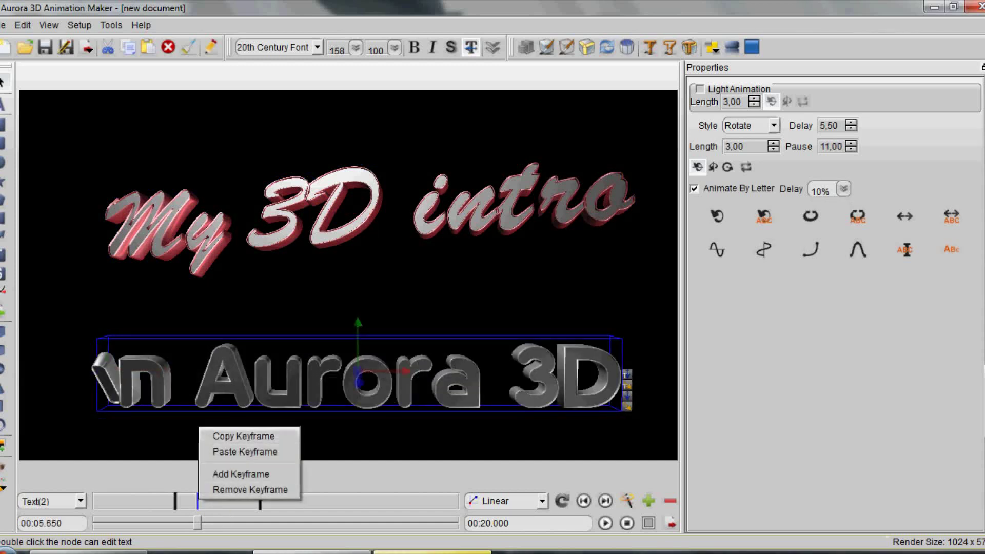
{"action": "key", "text": "Escape"}
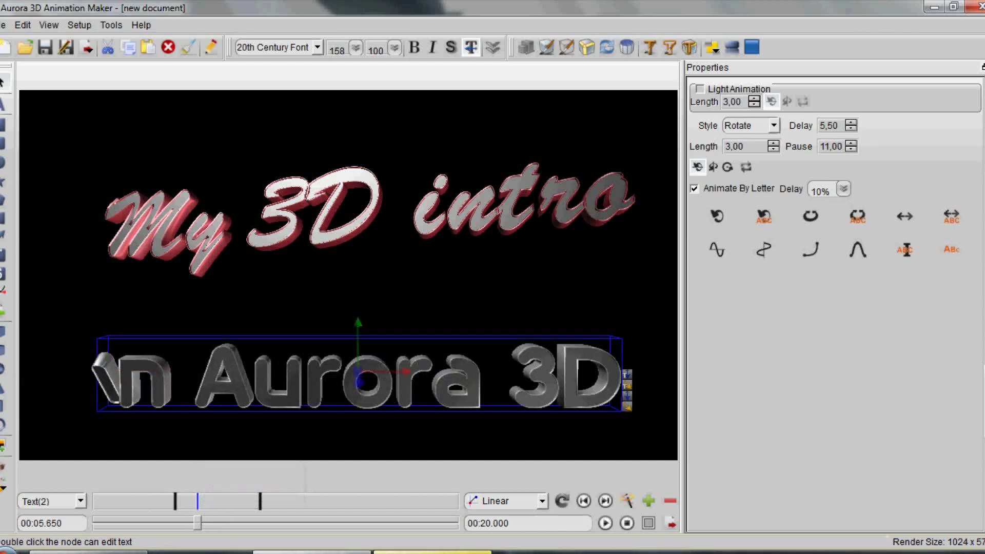
{"action": "left_click", "coordinate": [229, 501]}
{"action": "right_click", "coordinate": [229, 501]}
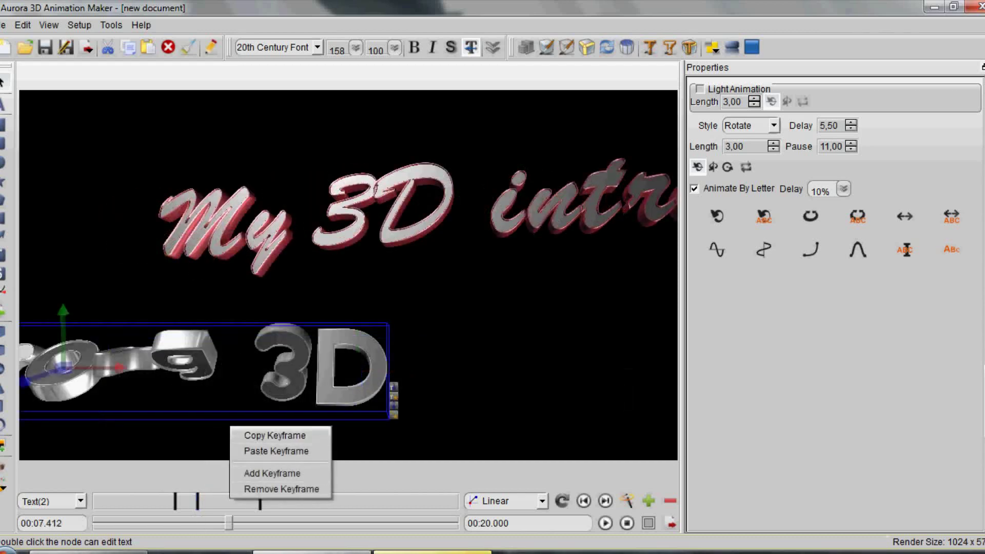
{"action": "left_click", "coordinate": [271, 473]}
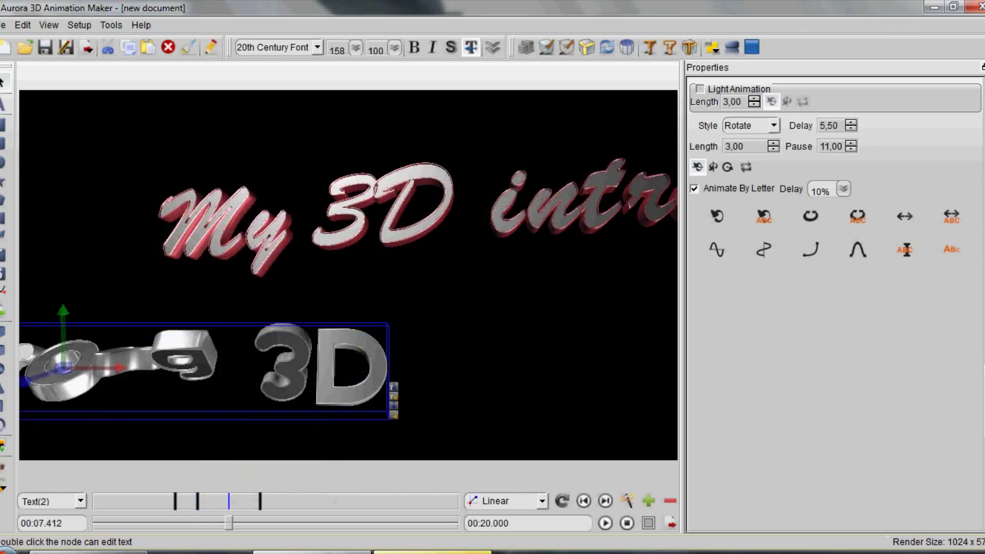
- Compare both texts' keyframes, shift the lower text's hold keyframe to 7.080 seconds, and scrub through the exit animation
{"action": "left_click", "coordinate": [354, 212]}
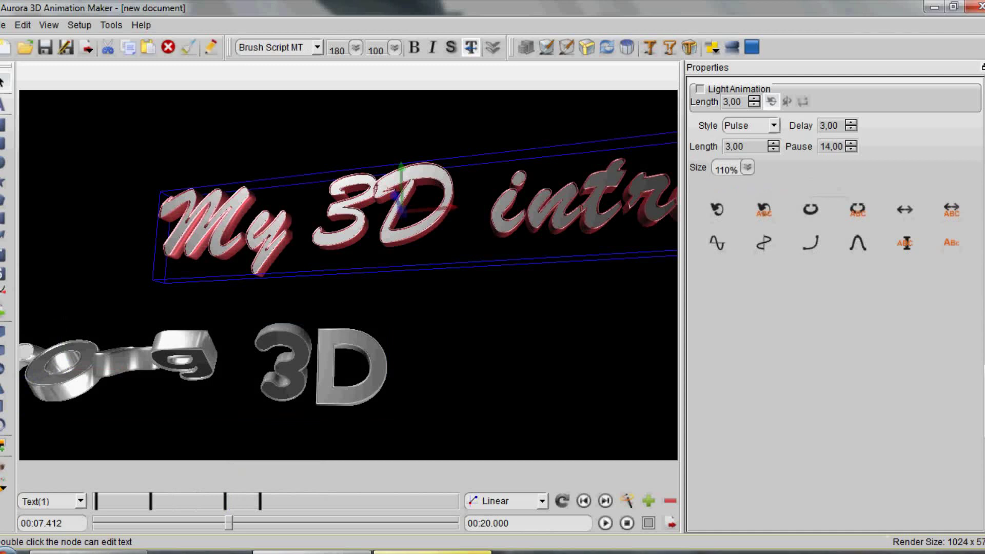
{"action": "left_click", "coordinate": [298, 362]}
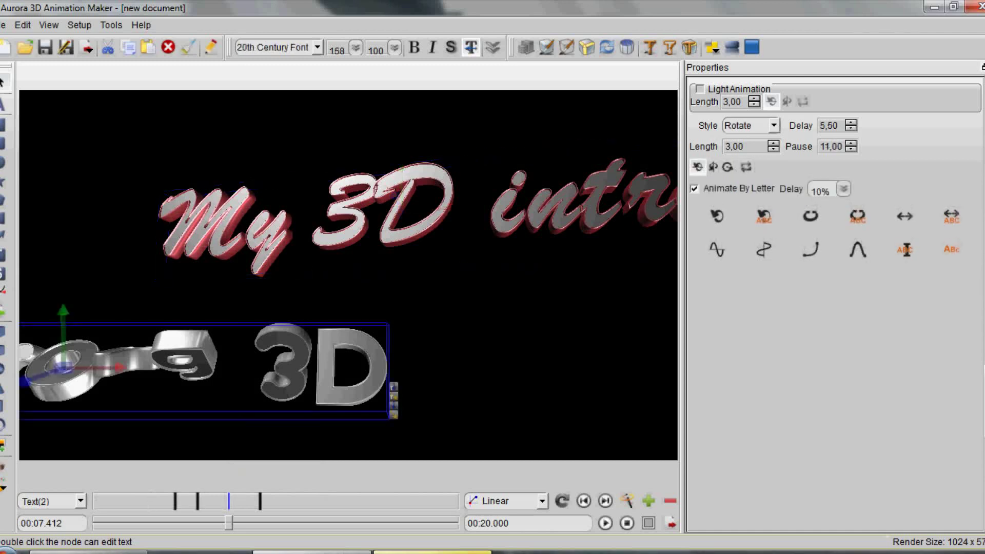
{"action": "left_click", "coordinate": [354, 211]}
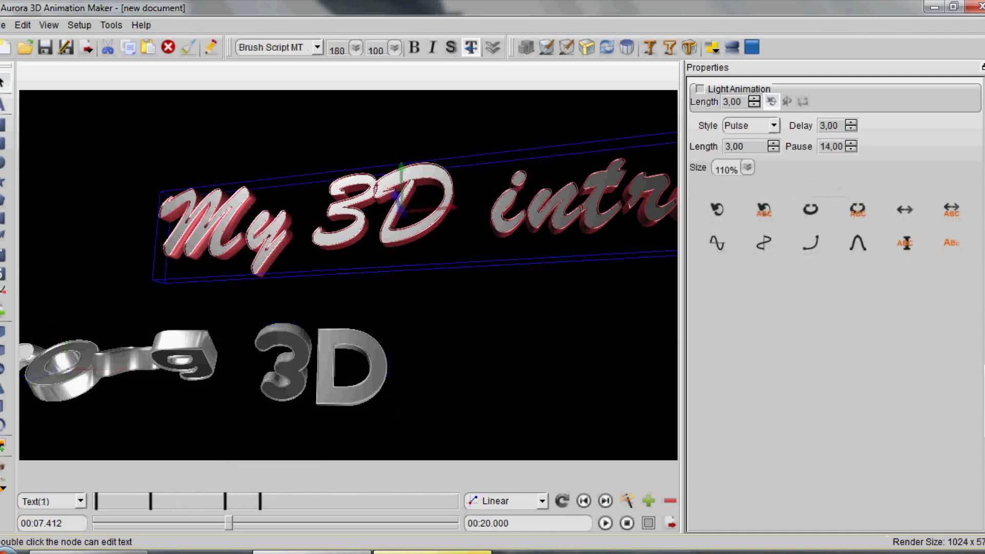
{"action": "left_click", "coordinate": [224, 501]}
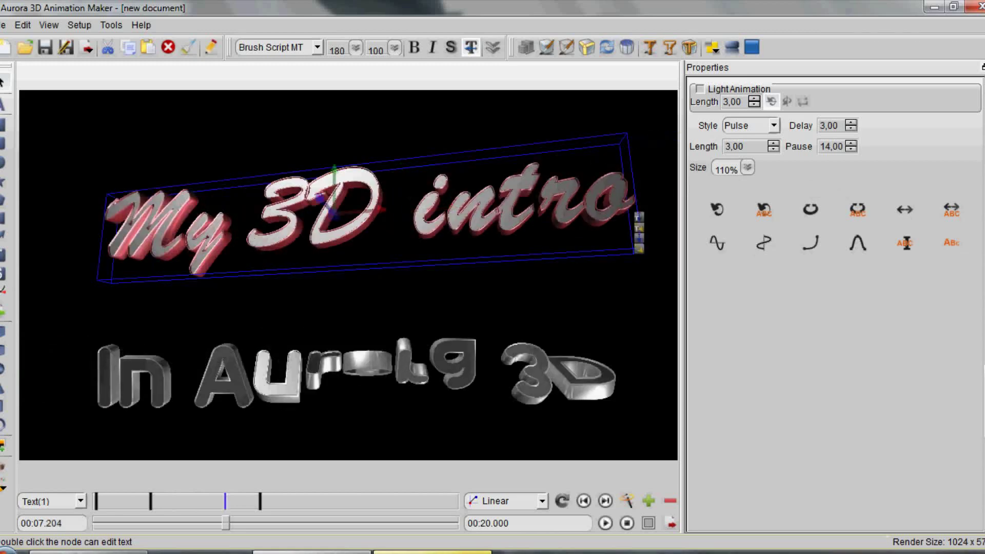
{"action": "left_click", "coordinate": [280, 382]}
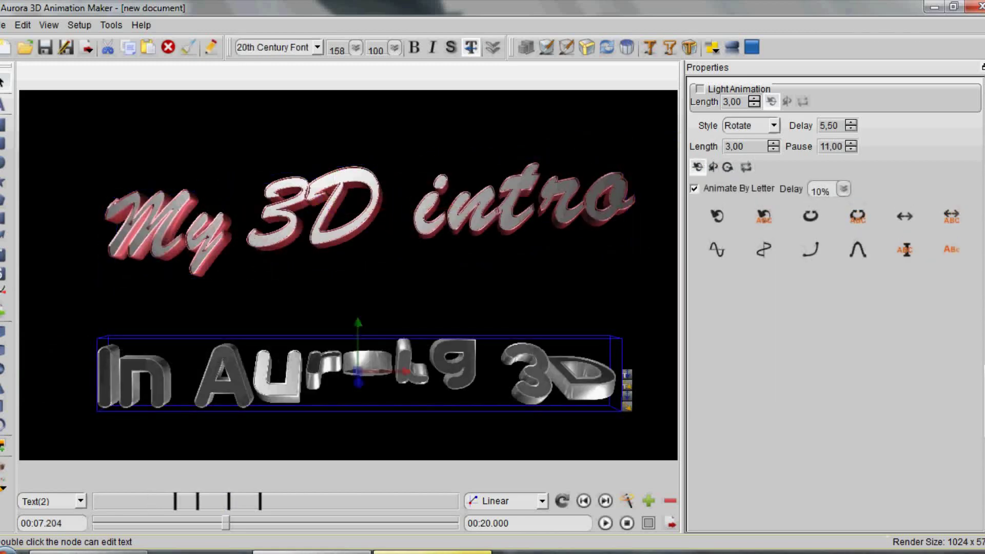
{"action": "left_click_drag", "start_coordinate": [229, 501], "coordinate": [223, 501]}
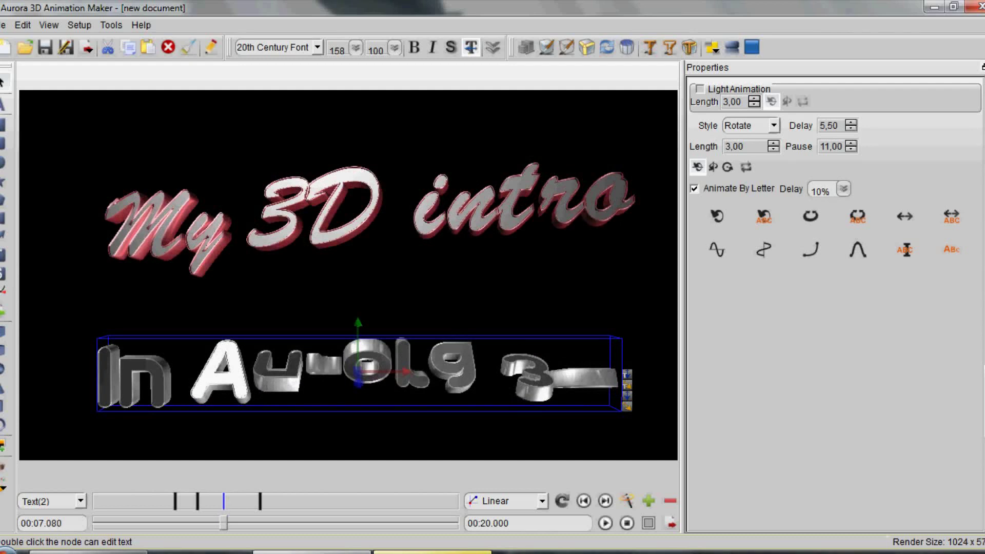
{"action": "left_click_drag", "start_coordinate": [224, 524], "coordinate": [311, 522]}
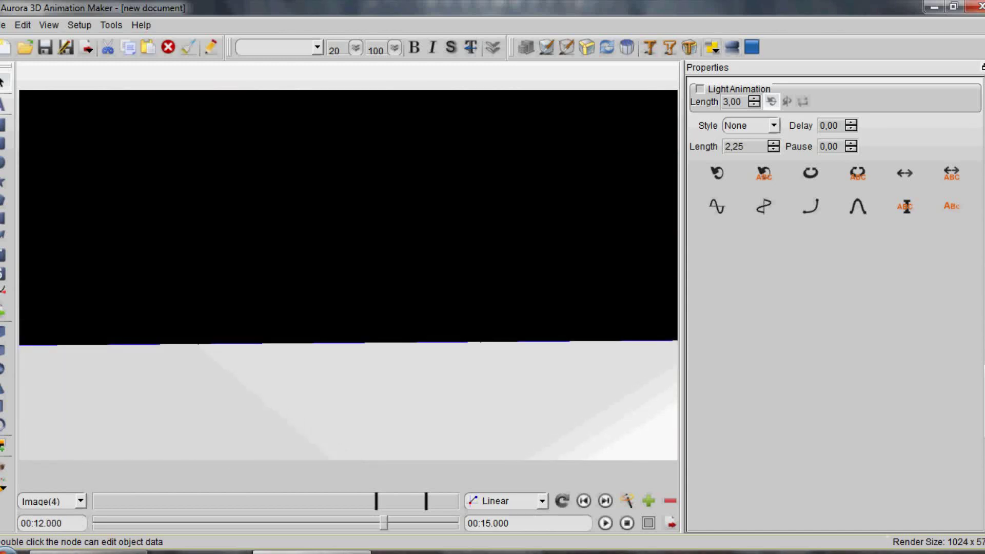
- Set the scene's background to a solid bright green (red 0, green 255, blue 0)
{"action": "left_click", "coordinate": [751, 48]}
{"action": "left_click", "coordinate": [782, 65]}
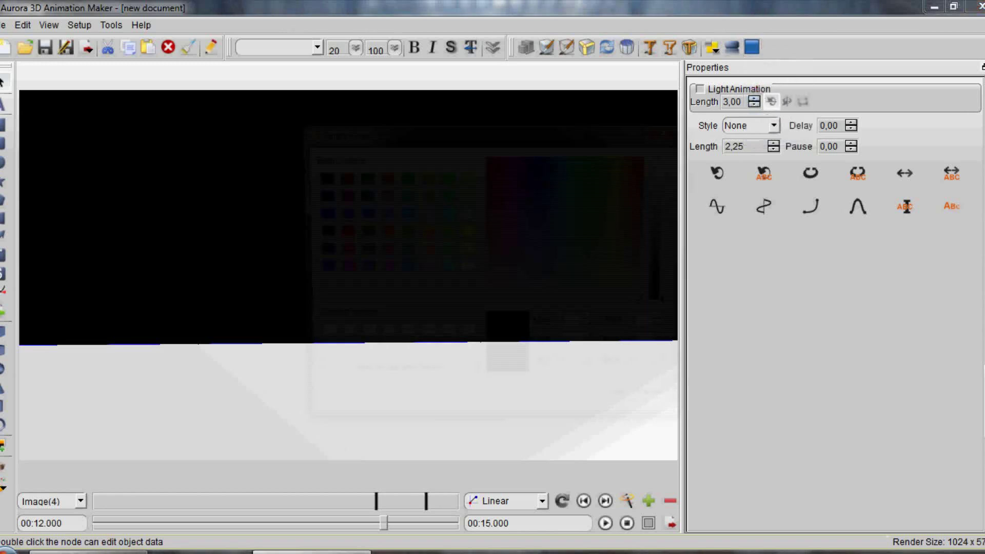
{"action": "left_click", "coordinate": [446, 177]}
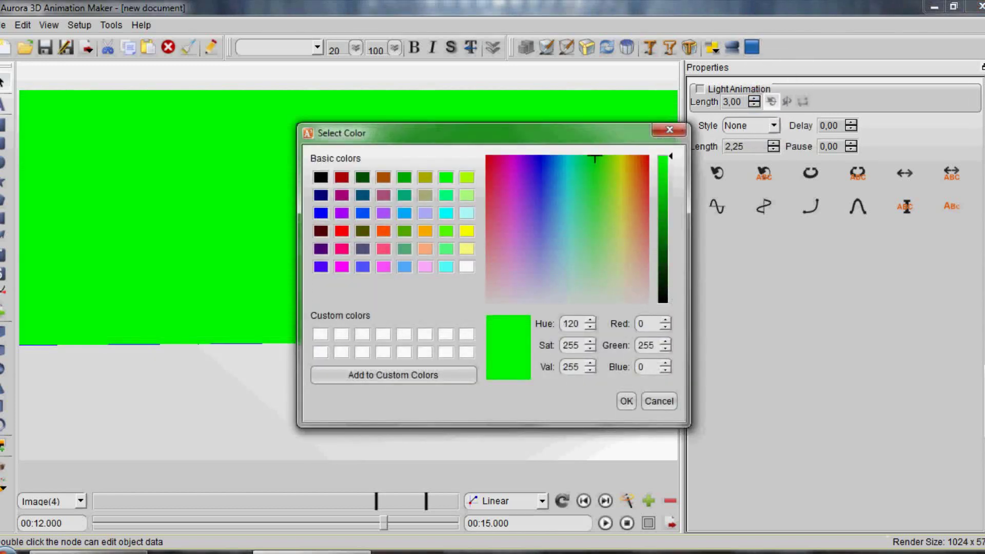
{"action": "left_click", "coordinate": [626, 401]}
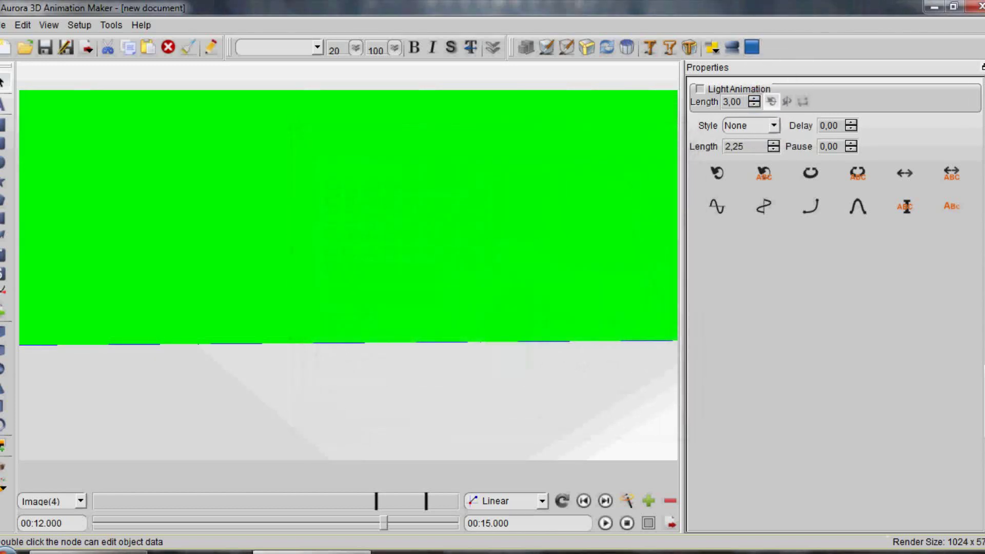
- Rewind the timeline to the start and export the animation as a compressed video at 30 fps with its background included
{"action": "left_click_drag", "start_coordinate": [383, 523], "coordinate": [97, 523]}
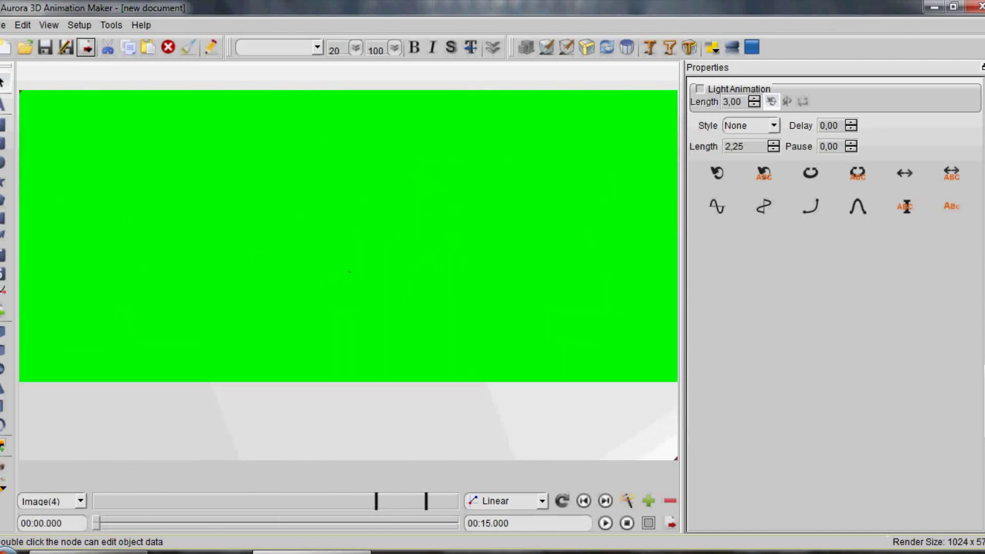
{"action": "left_click", "coordinate": [87, 47]}
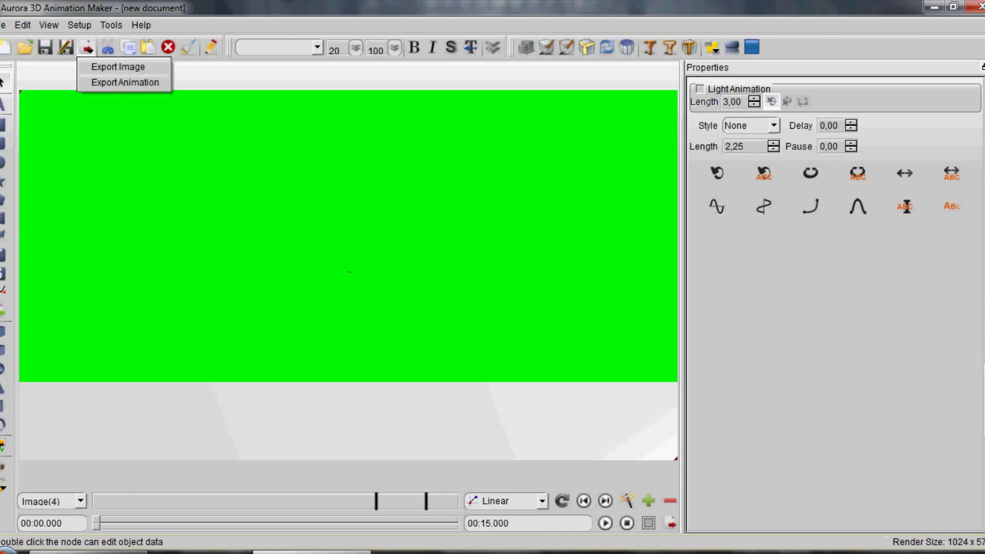
{"action": "left_click", "coordinate": [125, 82]}
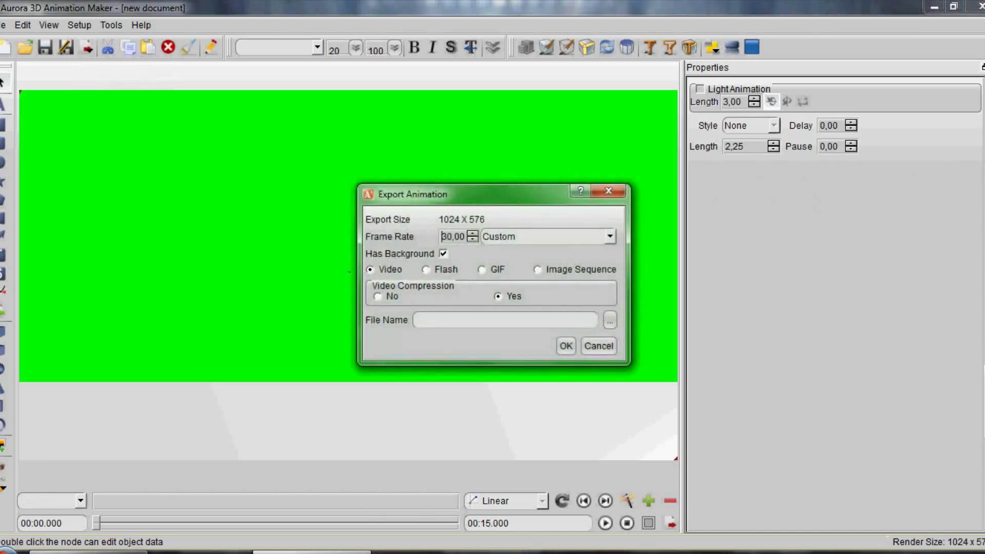
{"action": "left_click", "coordinate": [564, 345]}
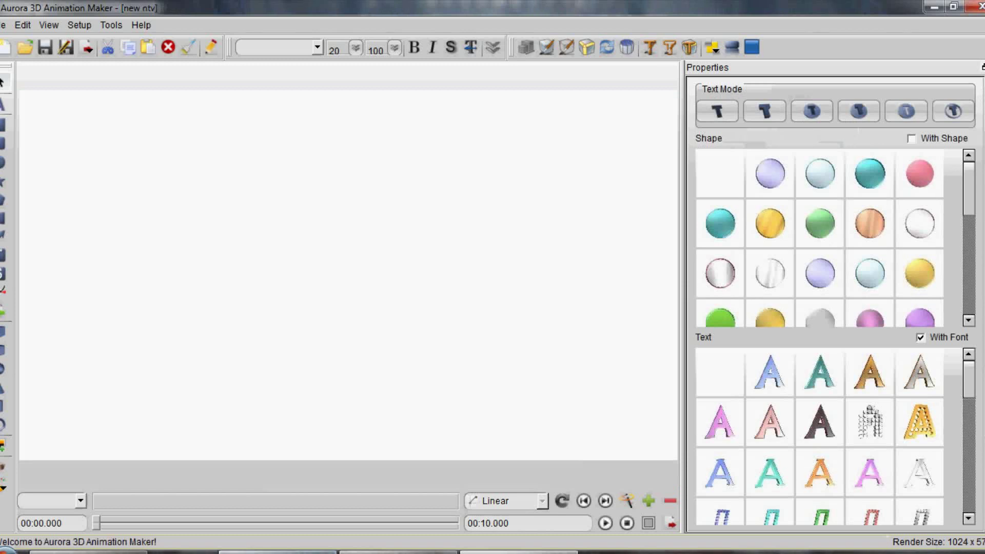
- Switch to Windows Explorer to view the exported video in the Video's library
{"action": "left_click", "coordinate": [277, 553]}
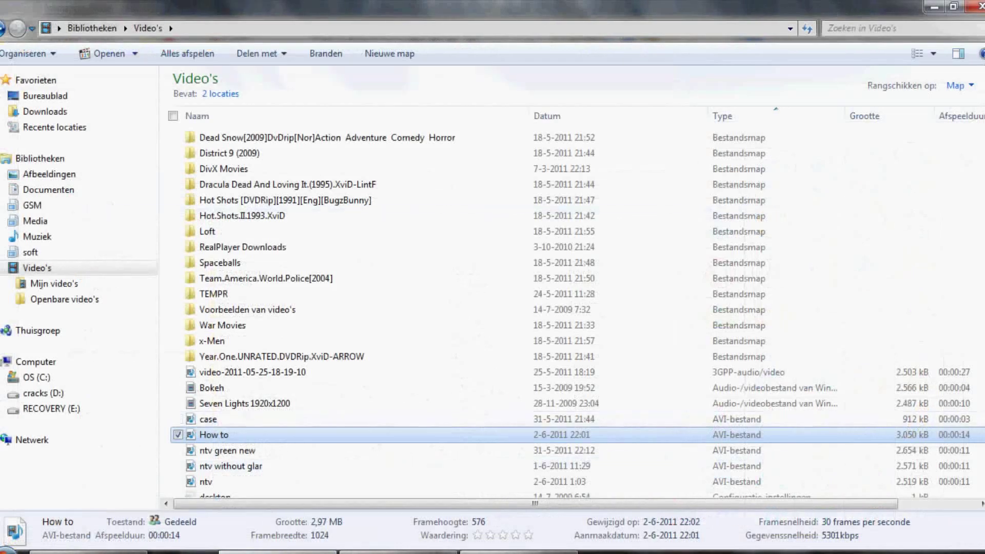